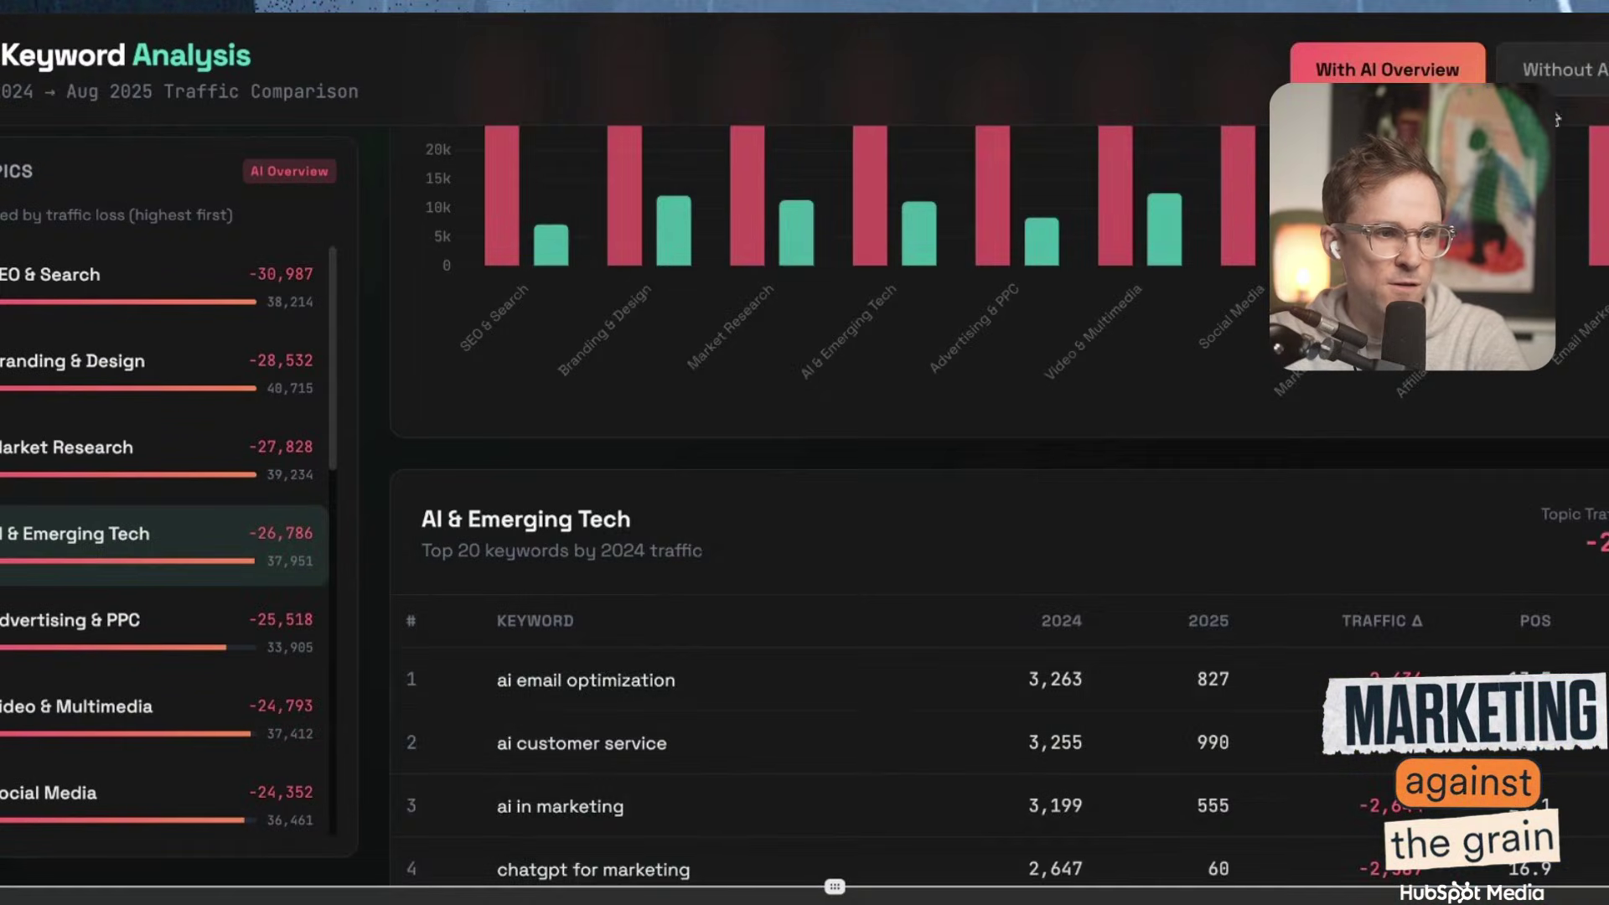
- Switch the dashboard to 'Without AI Overview' and list AI & Emerging Tech top keywords, highlighting the 2025 total and traffic change
{"action": "left_click", "coordinate": [1546, 71]}
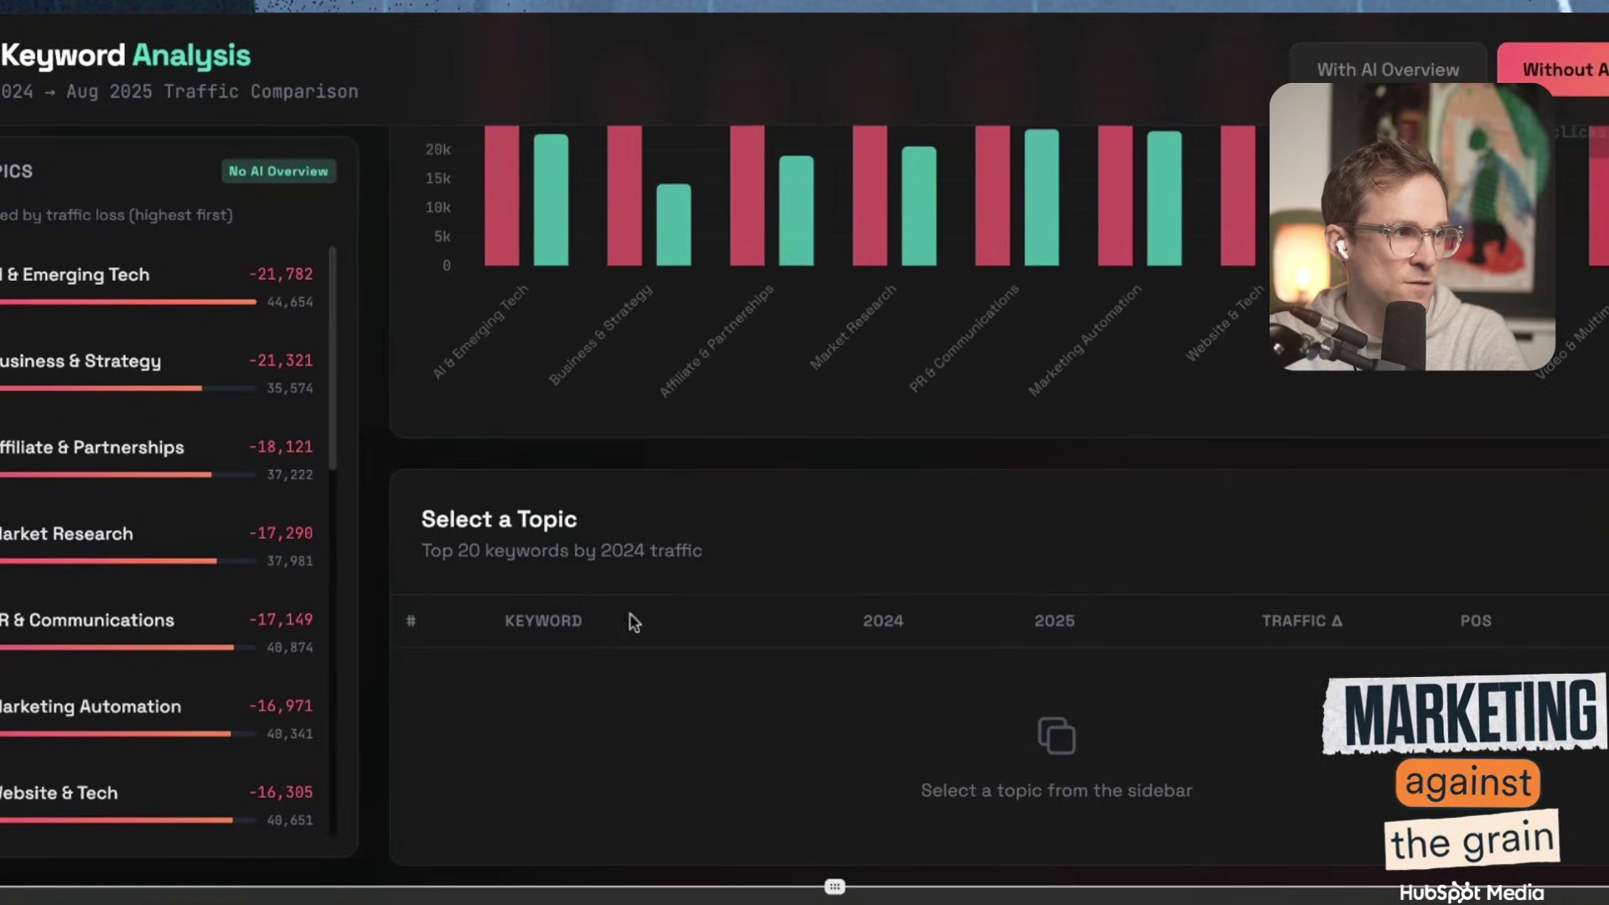
{"action": "left_click", "coordinate": [141, 274]}
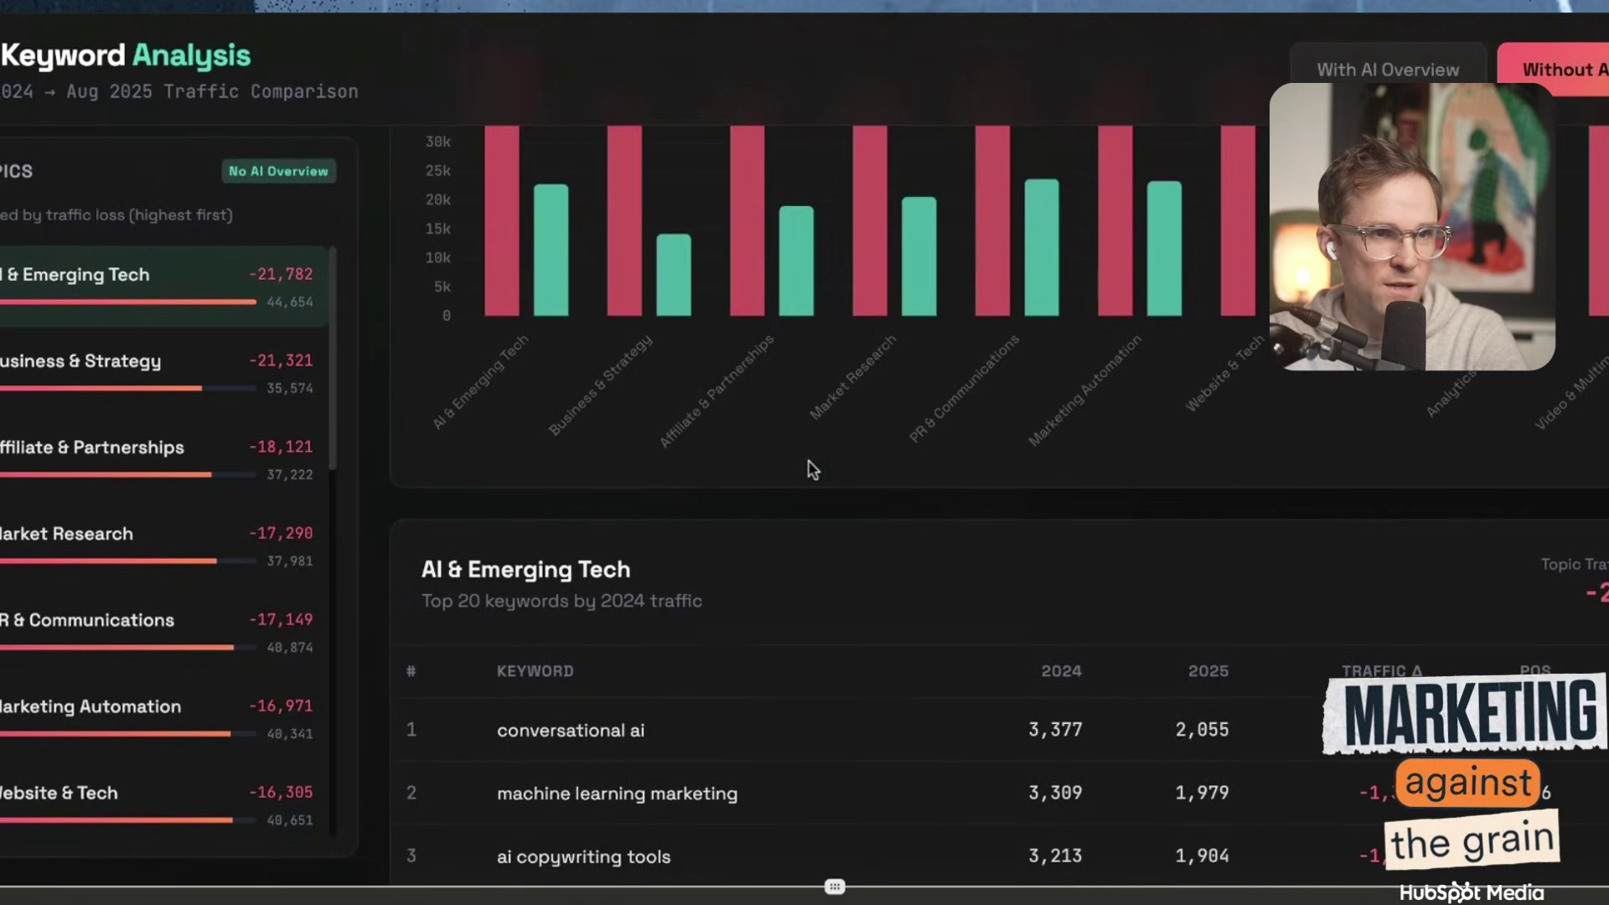
{"action": "scroll", "coordinate": [892, 496], "scroll_direction": "up", "scroll_amount": 5}
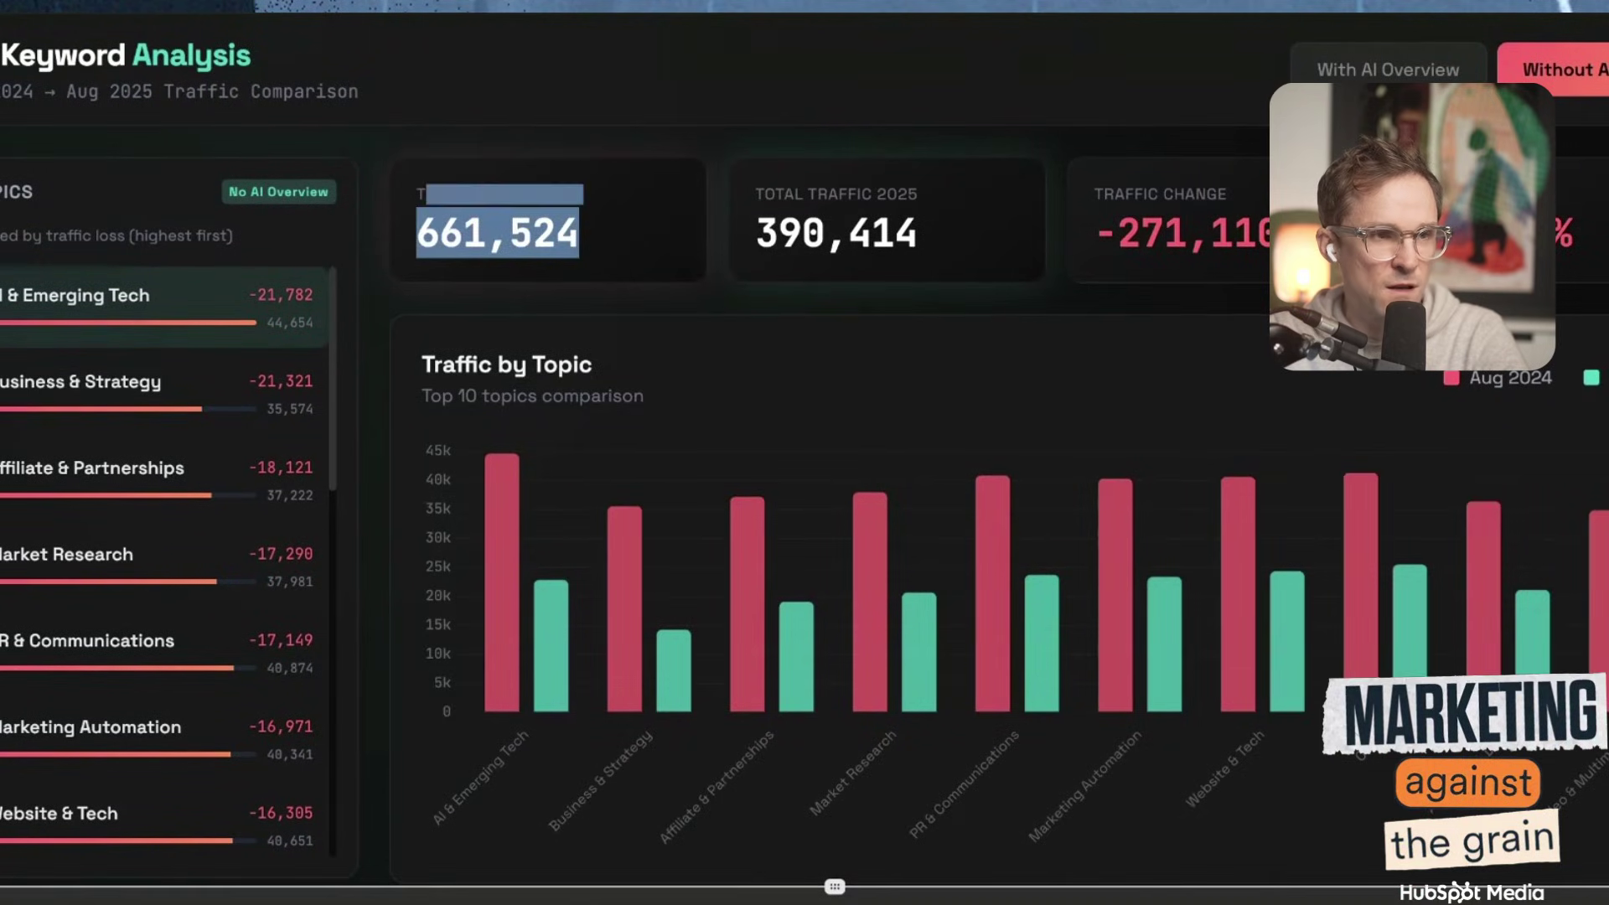
{"action": "left_click_drag", "start_coordinate": [756, 233], "coordinate": [1034, 207]}
{"action": "left_click", "coordinate": [1291, 619]}
- Show the top keywords for the Business & Strategy topic
{"action": "scroll", "coordinate": [1290, 618], "scroll_direction": "down", "scroll_amount": 5}
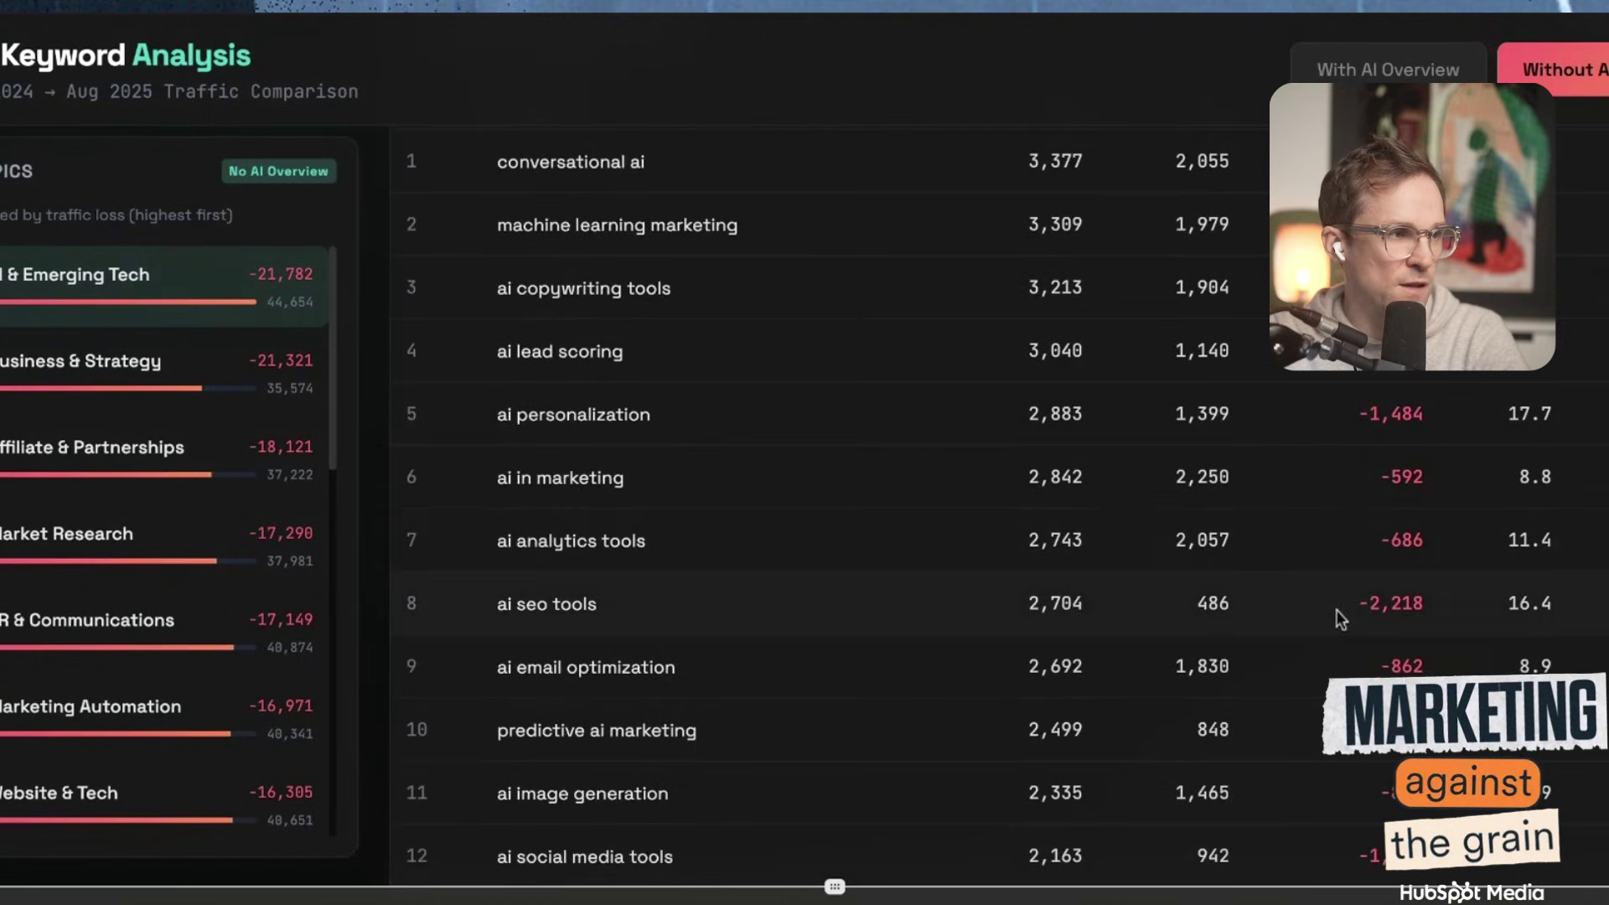
{"action": "left_click", "coordinate": [89, 375]}
{"action": "scroll", "coordinate": [628, 396], "scroll_direction": "up", "scroll_amount": 5}
{"action": "scroll", "coordinate": [679, 406], "scroll_direction": "down", "scroll_amount": 2}
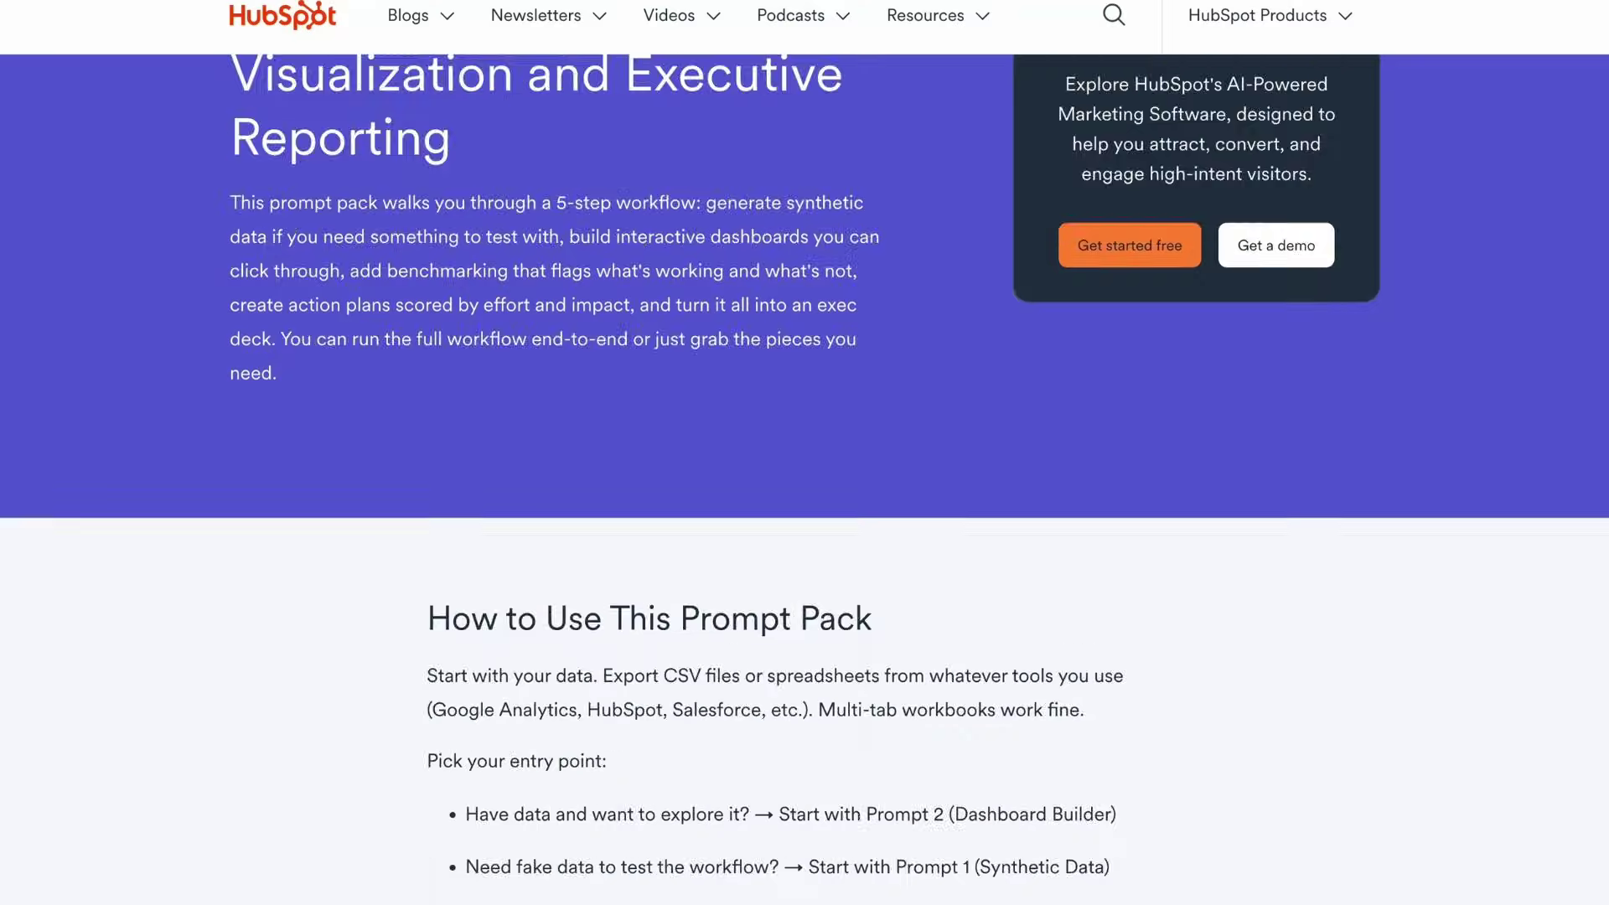
- Expand the '1. Synthetic Data Generator' item further down the prompt pack page to show its prompt text
{"action": "scroll", "coordinate": [804, 470], "scroll_direction": "down", "scroll_amount": 5}
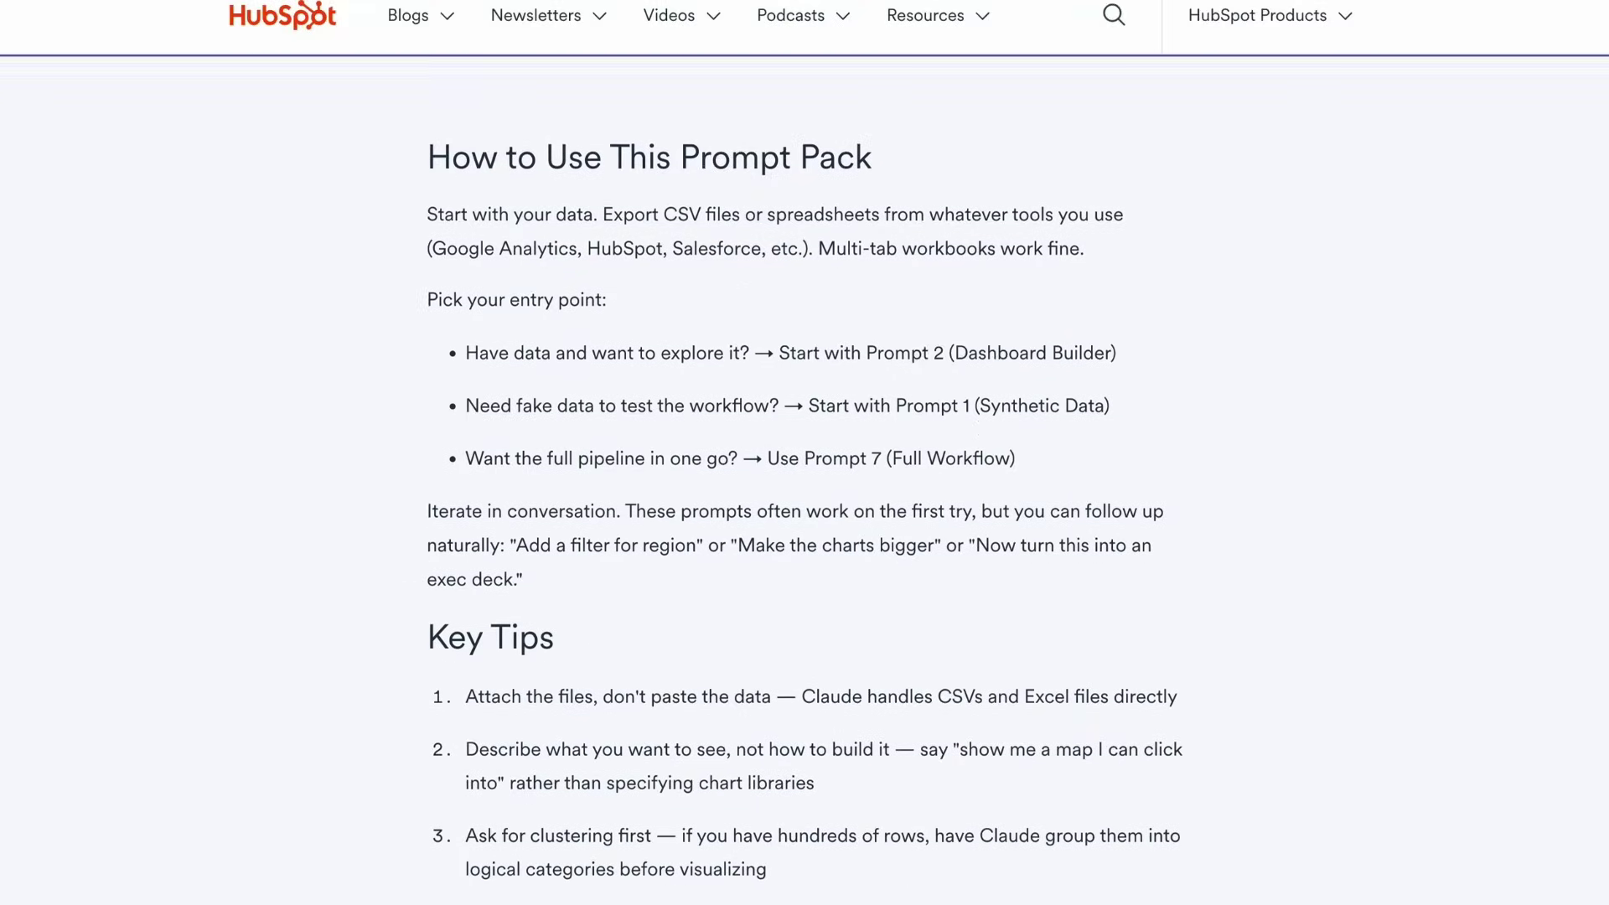
{"action": "scroll", "coordinate": [804, 469], "scroll_direction": "down", "scroll_amount": 5}
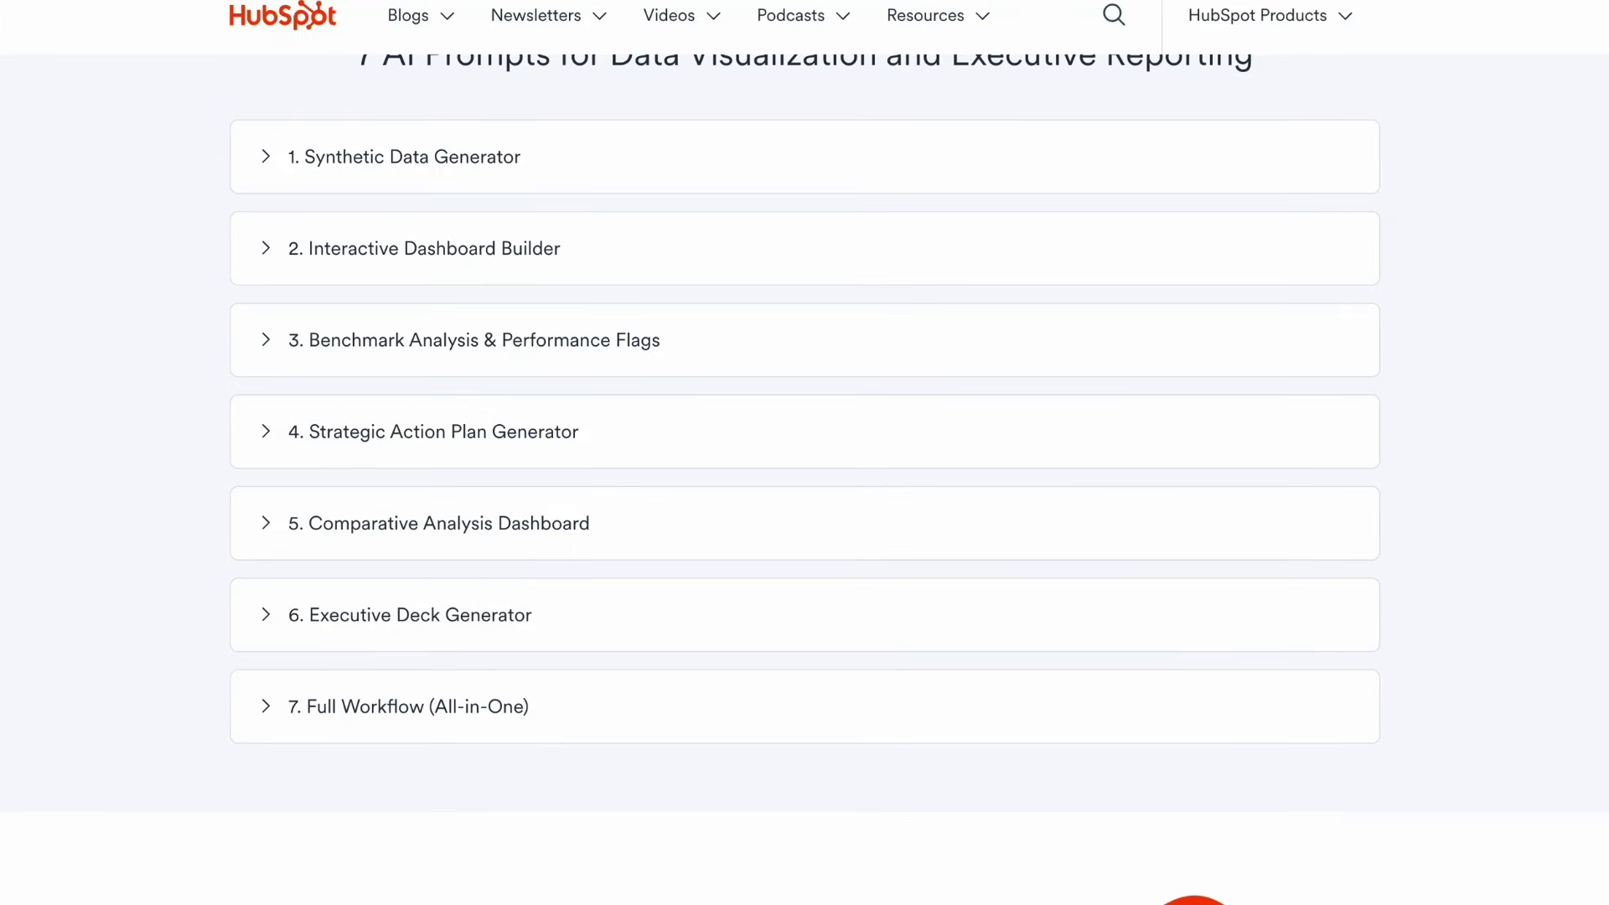
{"action": "left_click", "coordinate": [266, 159]}
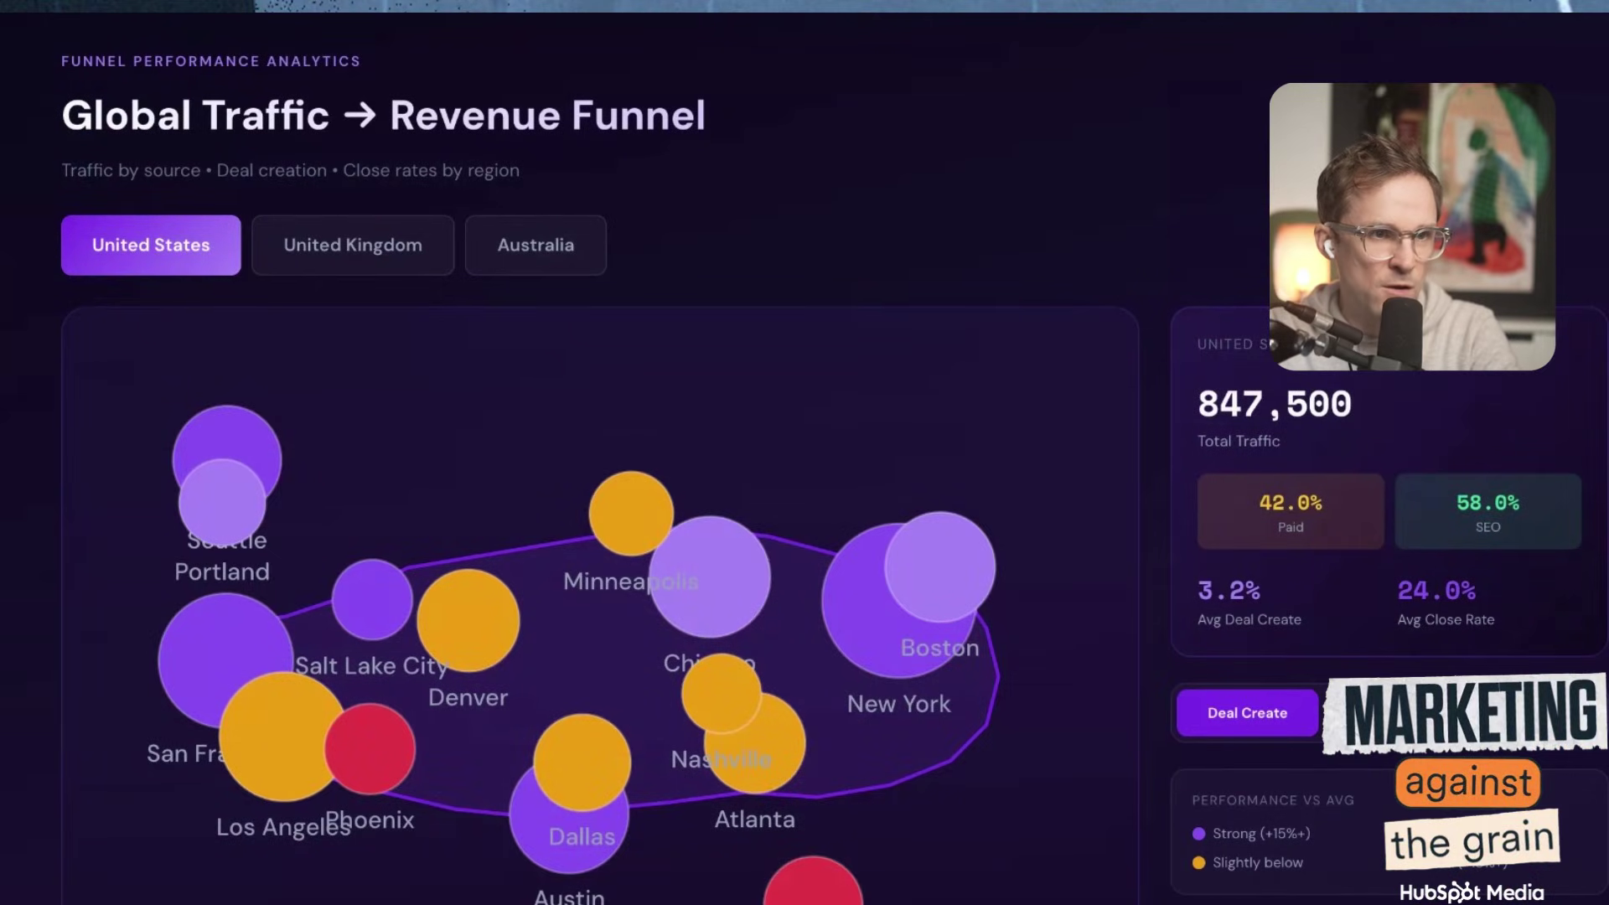
{"action": "scroll", "coordinate": [1335, 281], "scroll_direction": "down", "scroll_amount": 2}
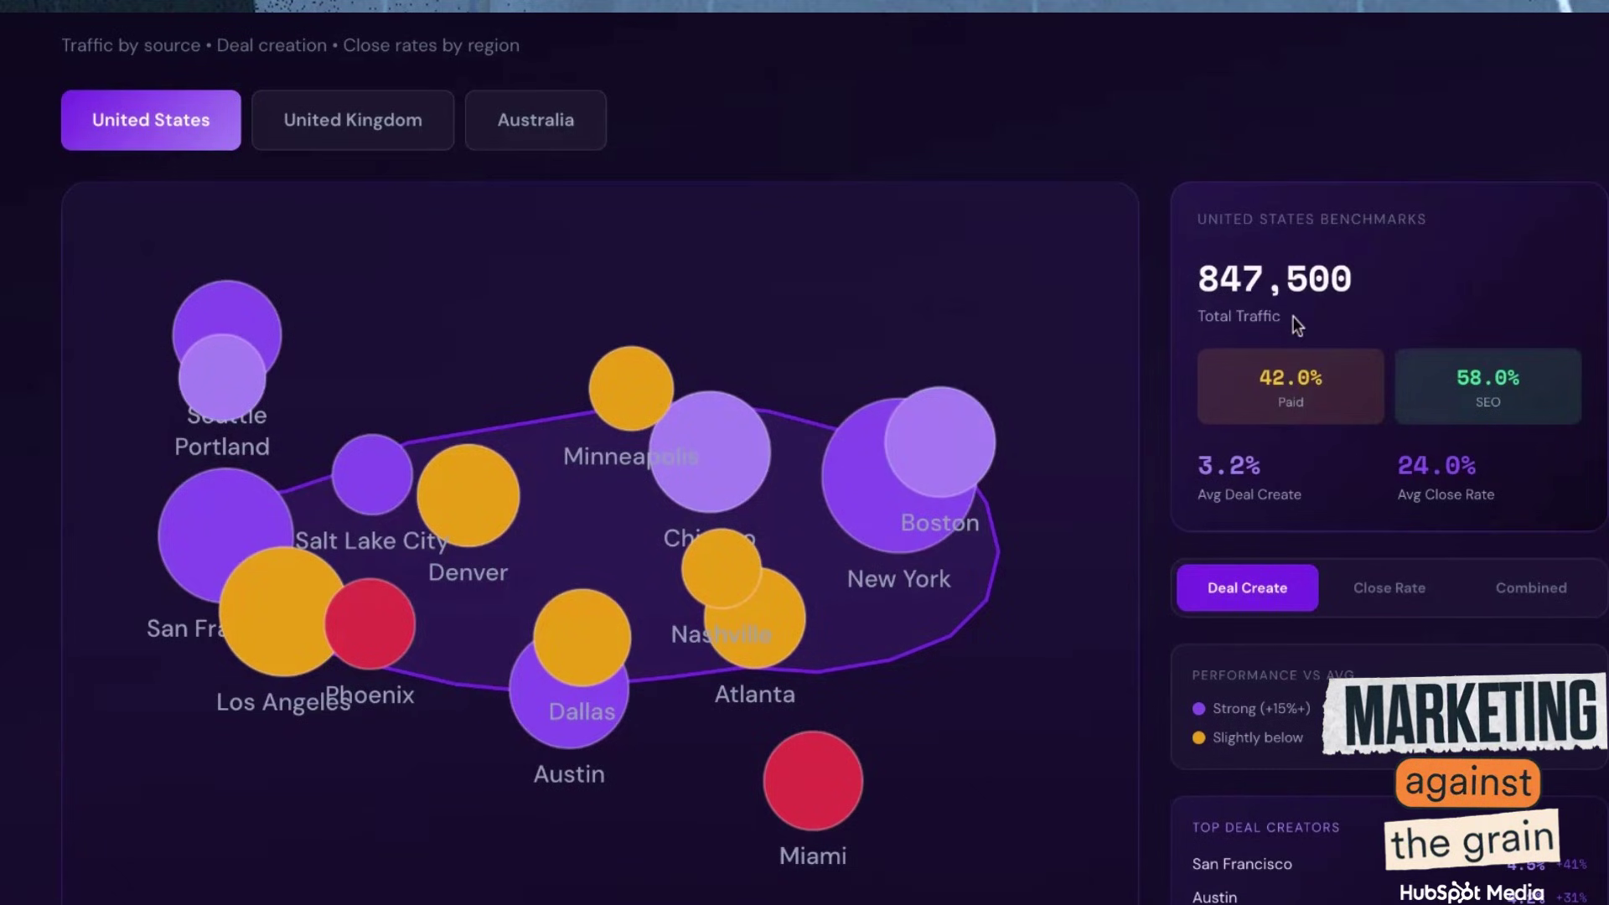
{"action": "left_click_drag", "start_coordinate": [1293, 316], "coordinate": [1193, 210]}
{"action": "left_click", "coordinate": [1193, 209]}
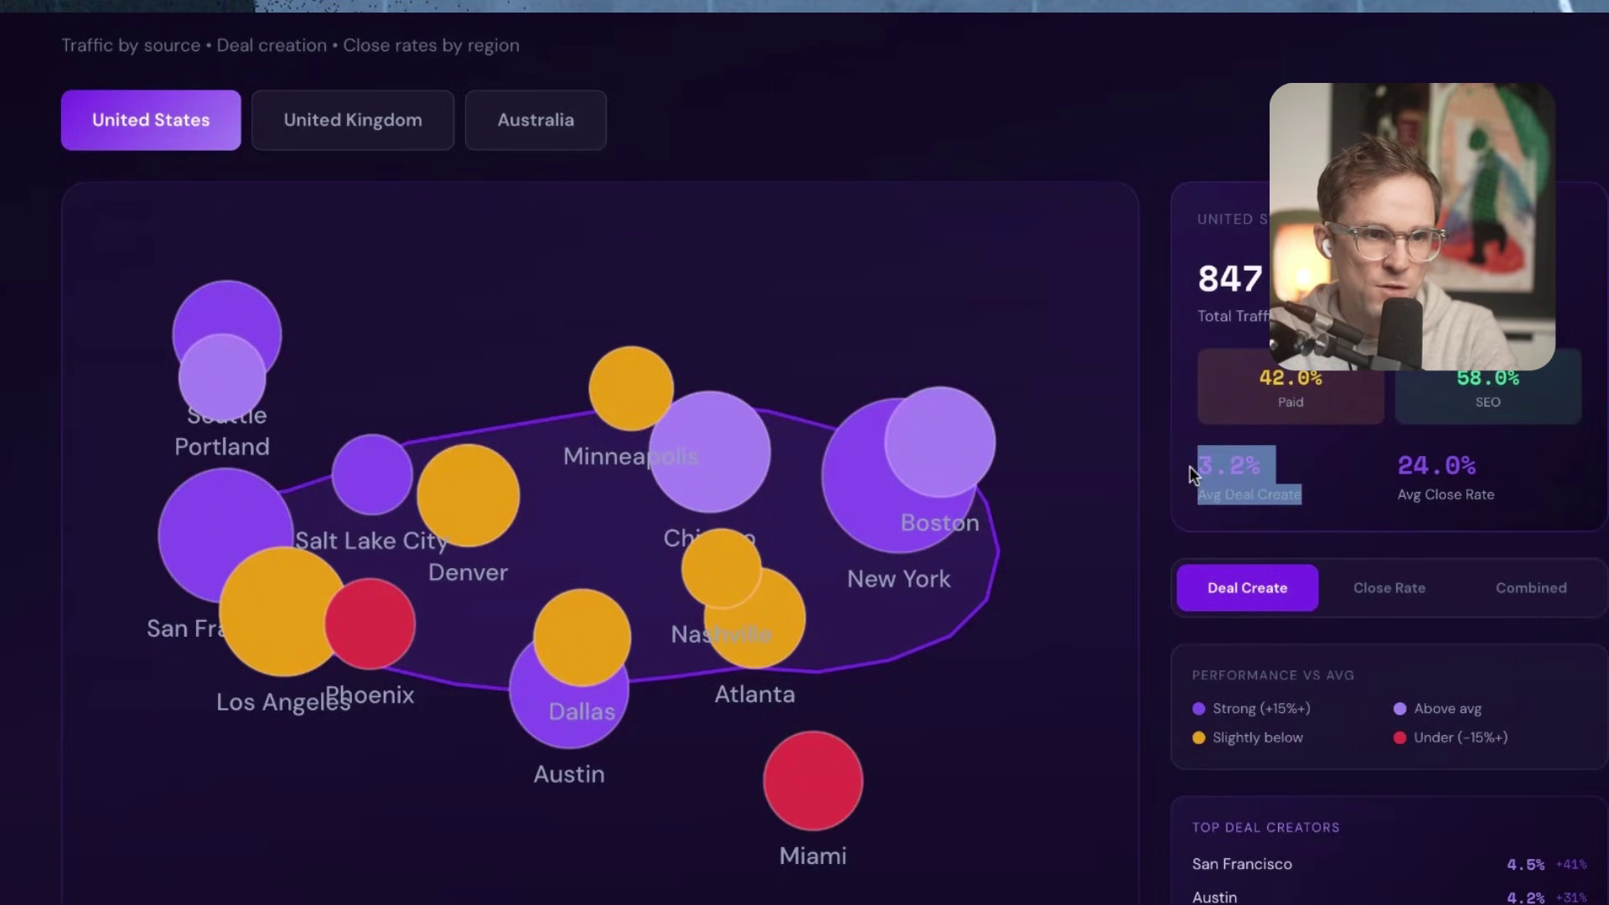
{"action": "left_click", "coordinate": [1508, 475]}
{"action": "left_click_drag", "start_coordinate": [1457, 496], "coordinate": [1200, 471]}
{"action": "left_click", "coordinate": [1339, 486]}
{"action": "left_click", "coordinate": [1473, 463]}
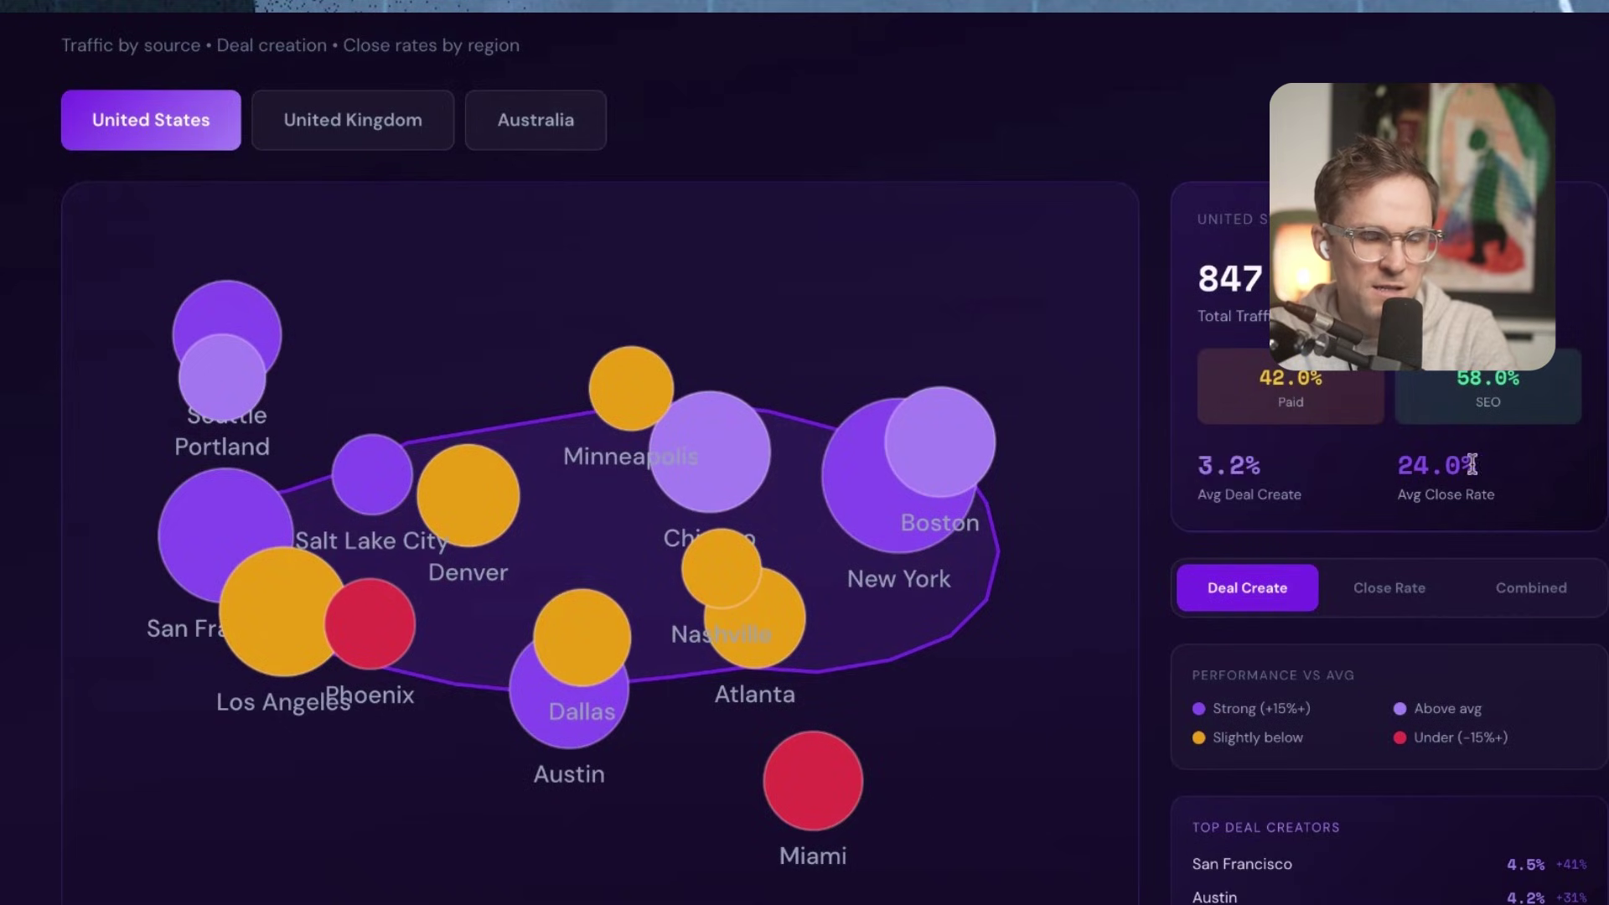
{"action": "left_click_drag", "start_coordinate": [1510, 485], "coordinate": [1396, 463]}
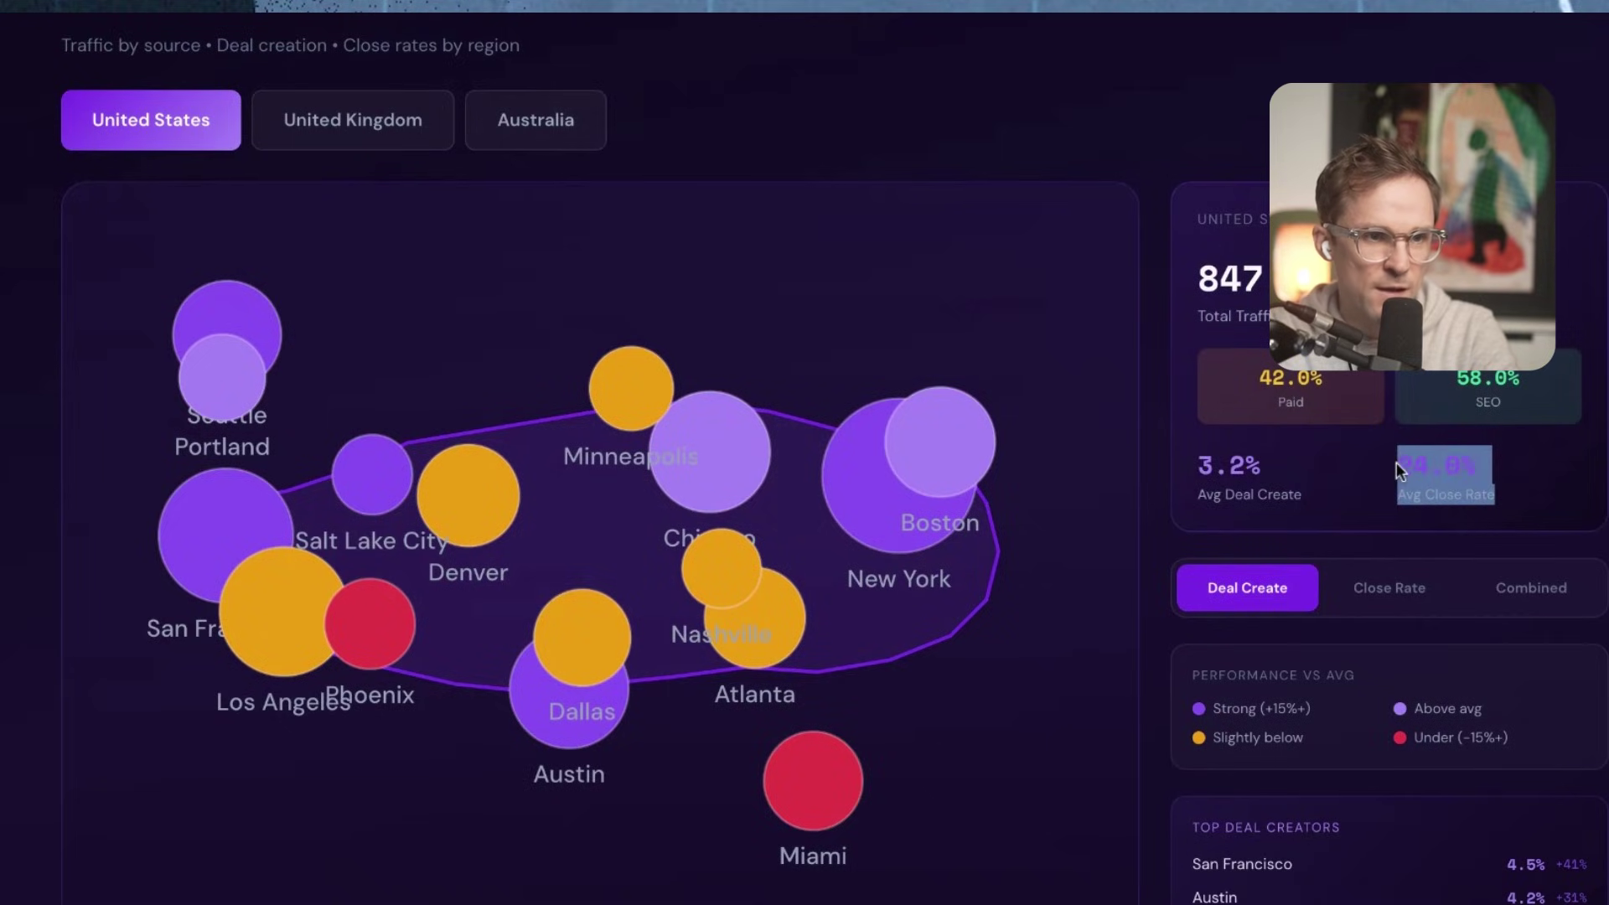
{"action": "scroll", "coordinate": [1396, 462], "scroll_direction": "down", "scroll_amount": 2}
{"action": "left_click", "coordinate": [1387, 417]}
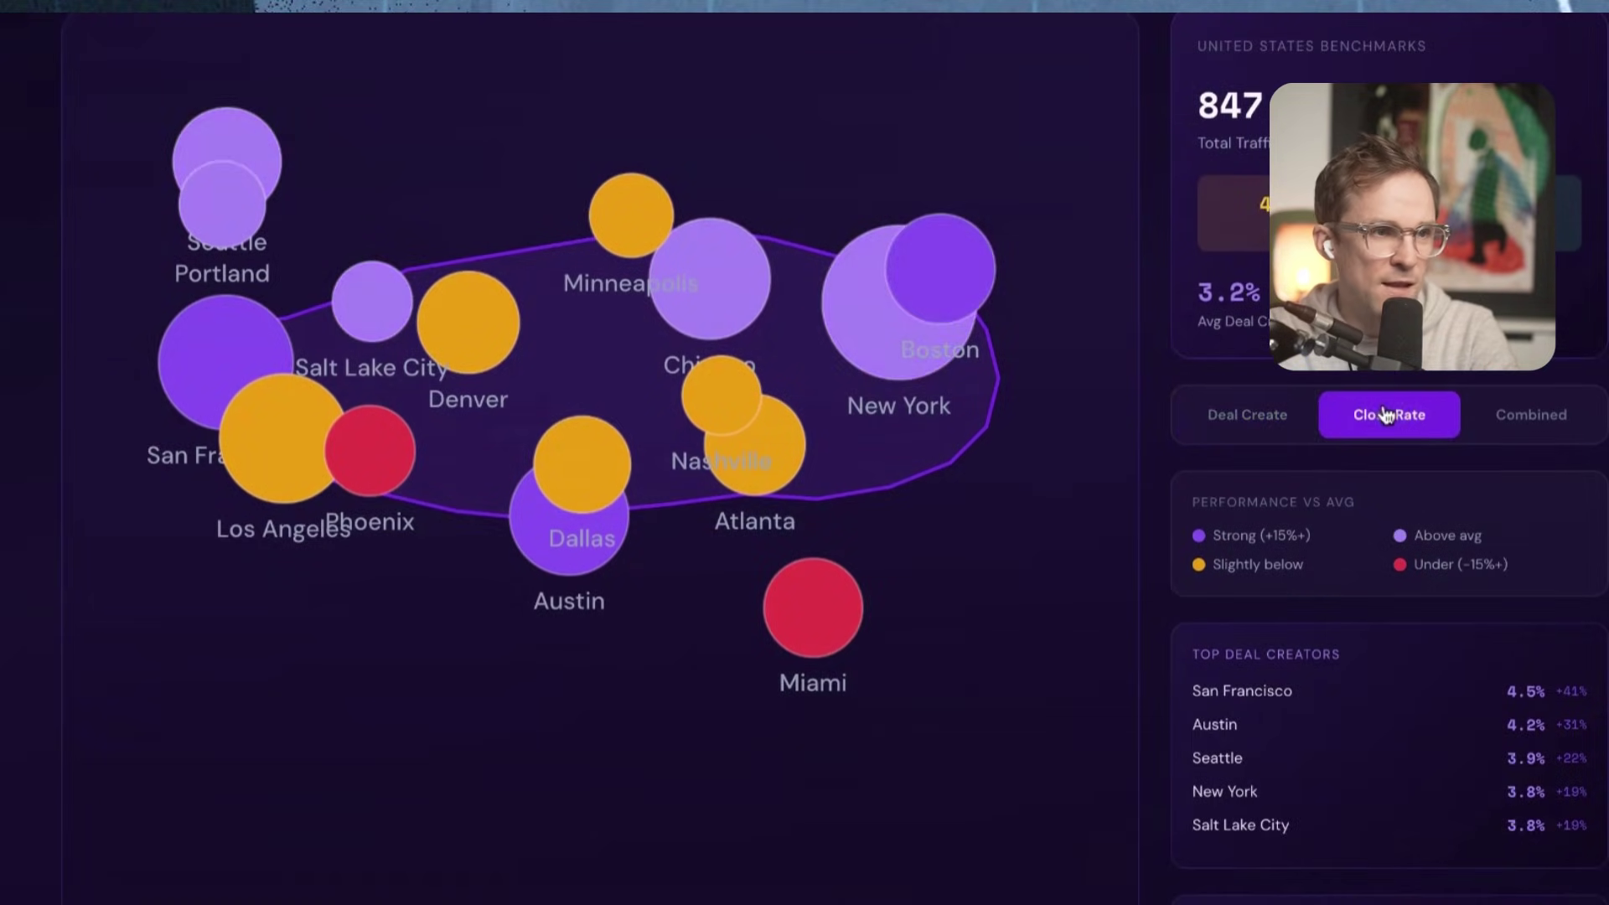
{"action": "left_click", "coordinate": [1508, 416]}
{"action": "left_click", "coordinate": [1251, 419]}
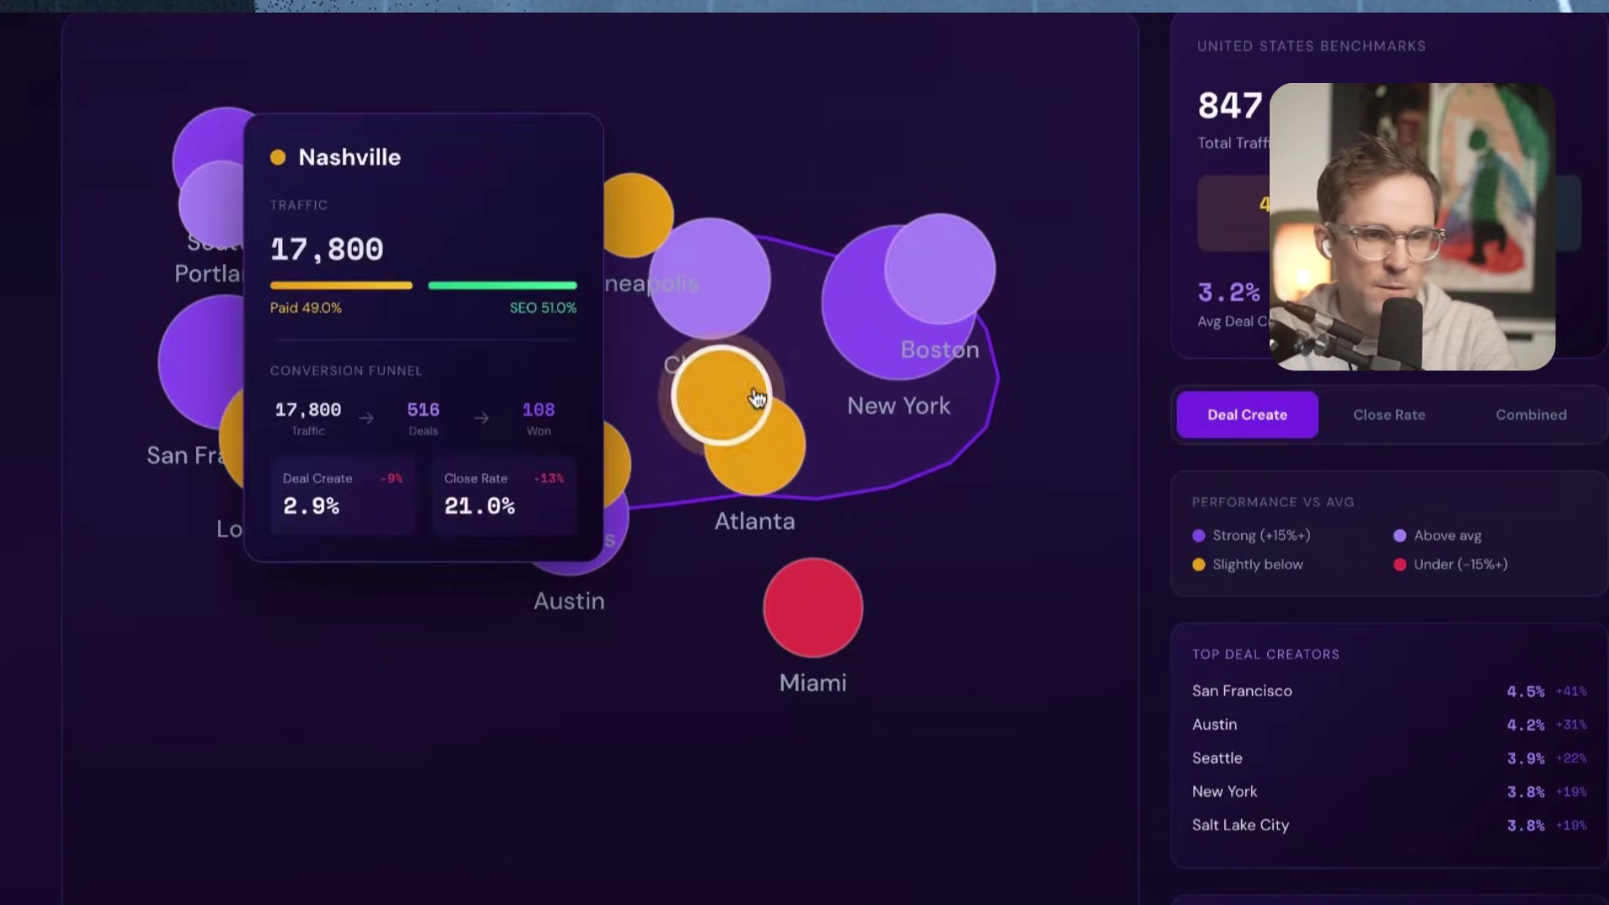
{"action": "left_click", "coordinate": [1423, 426]}
{"action": "left_click", "coordinate": [1248, 416]}
{"action": "scroll", "coordinate": [1248, 424], "scroll_direction": "down", "scroll_amount": 3}
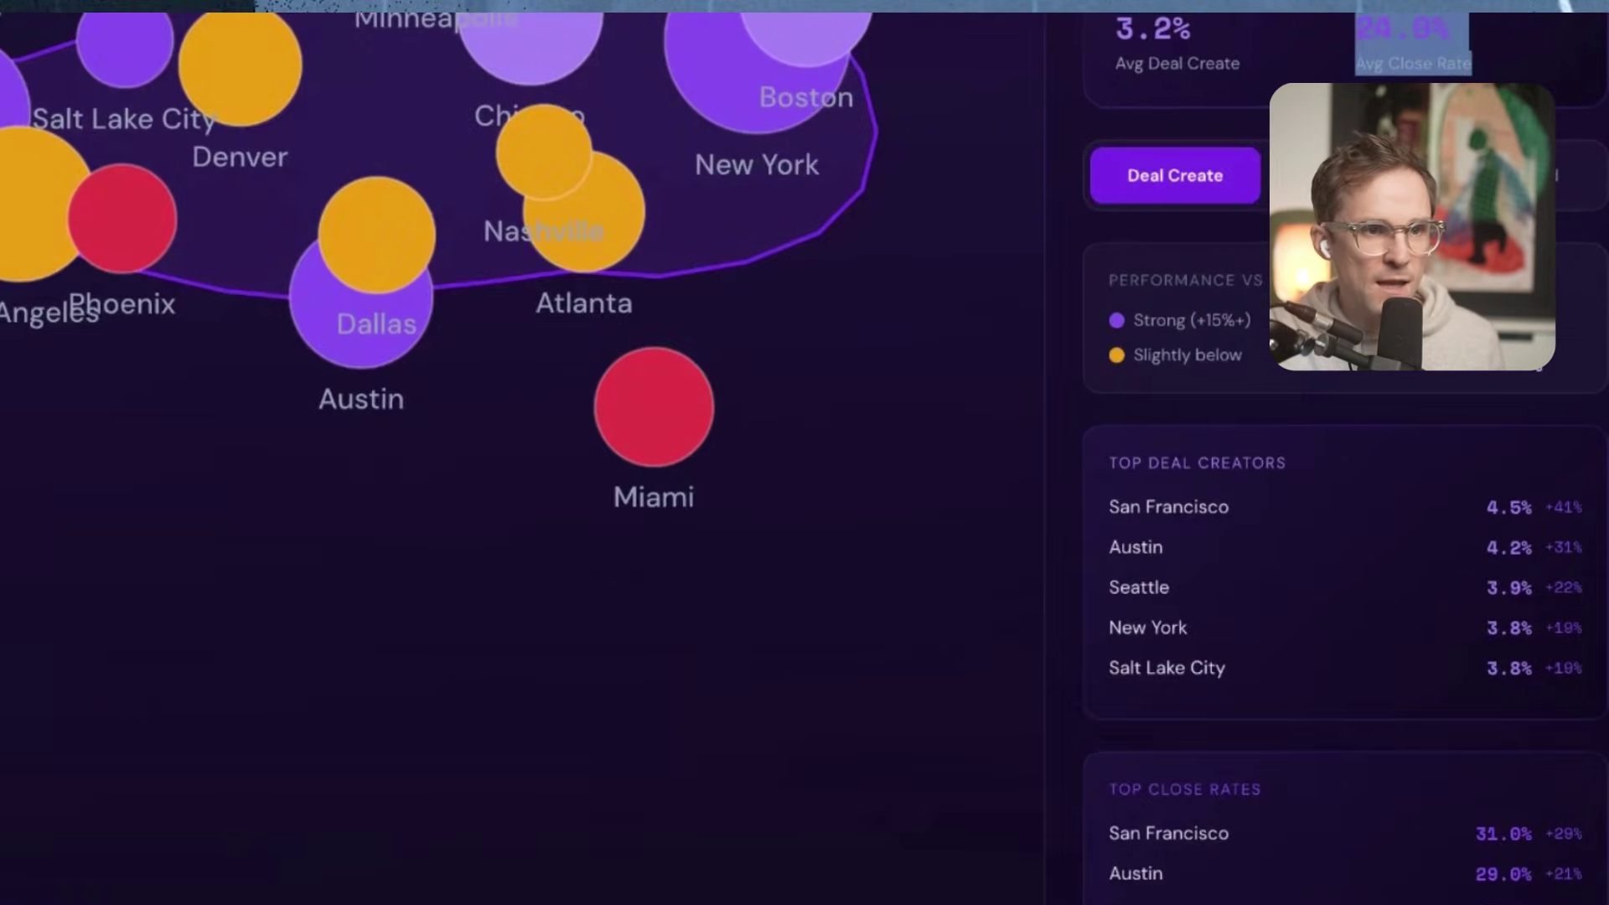
{"action": "scroll", "coordinate": [1476, 539], "scroll_direction": "up", "scroll_amount": 3}
{"action": "left_click_drag", "start_coordinate": [1480, 550], "coordinate": [1102, 506]}
{"action": "left_click", "coordinate": [1052, 545]}
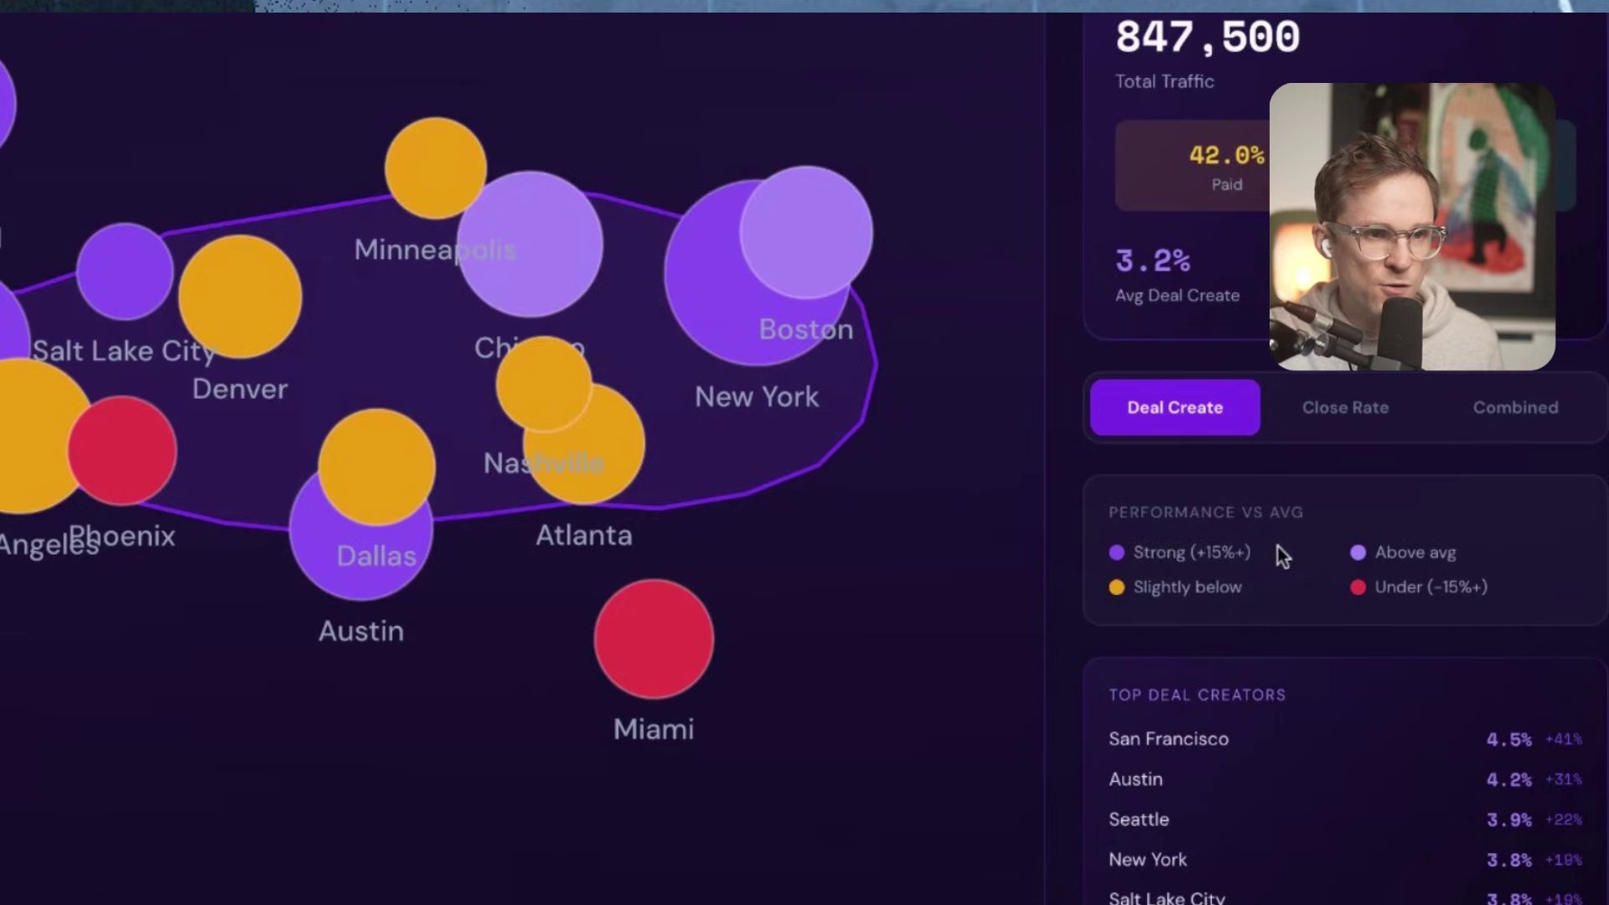
{"action": "left_click_drag", "start_coordinate": [1275, 549], "coordinate": [1133, 553]}
{"action": "left_click", "coordinate": [1260, 580]}
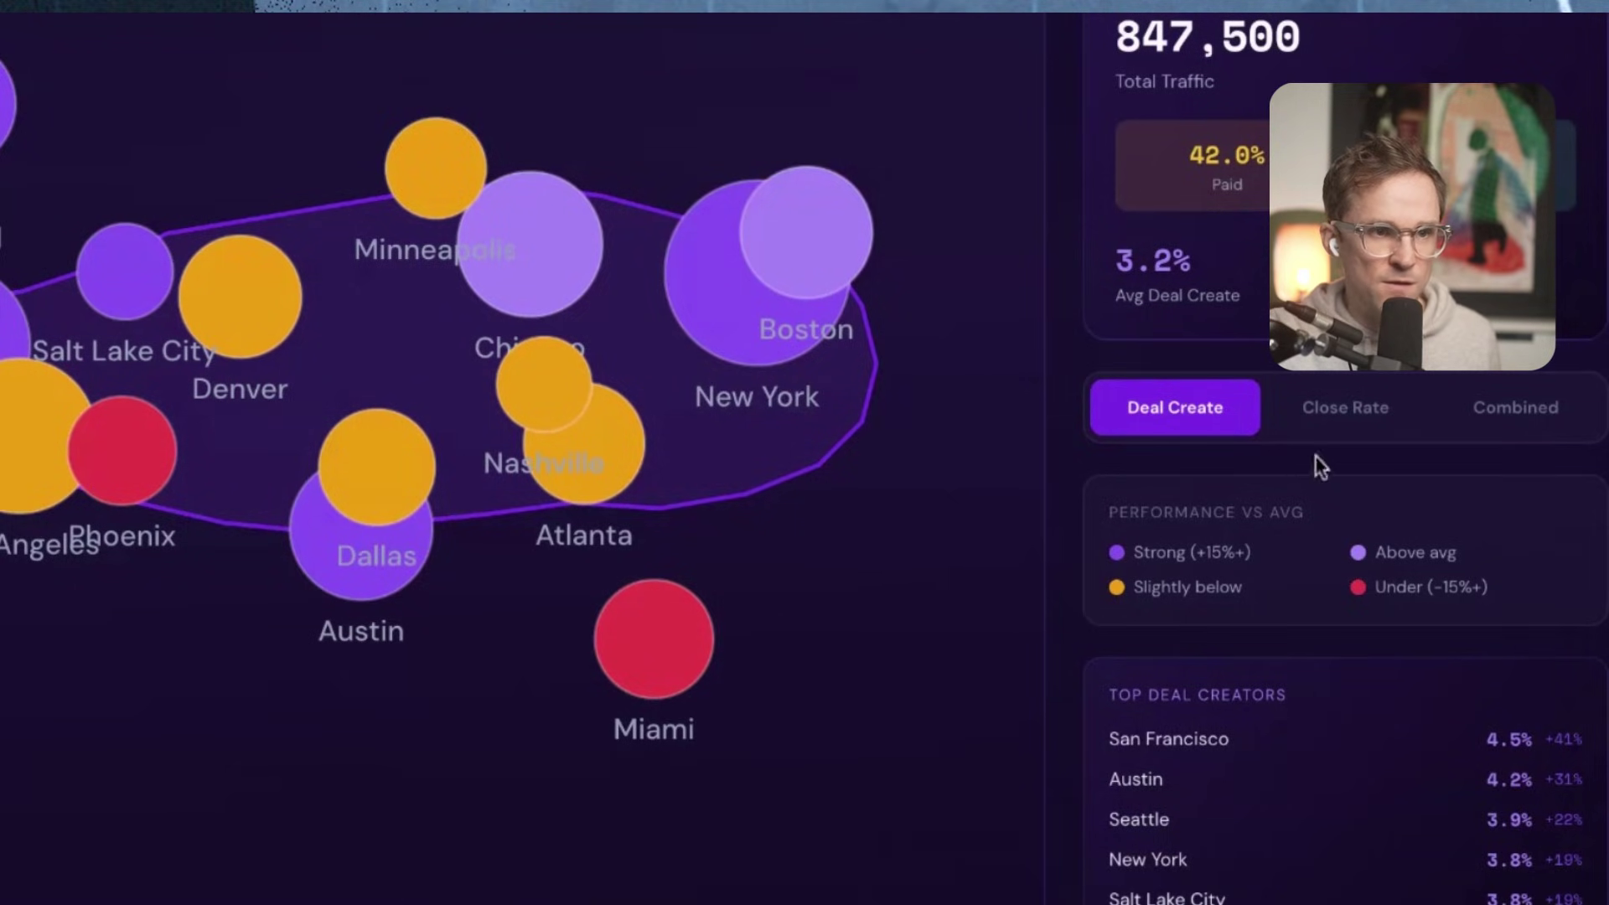
{"action": "left_click", "coordinate": [1327, 407]}
{"action": "left_click", "coordinate": [1478, 408]}
{"action": "left_click", "coordinate": [1216, 406]}
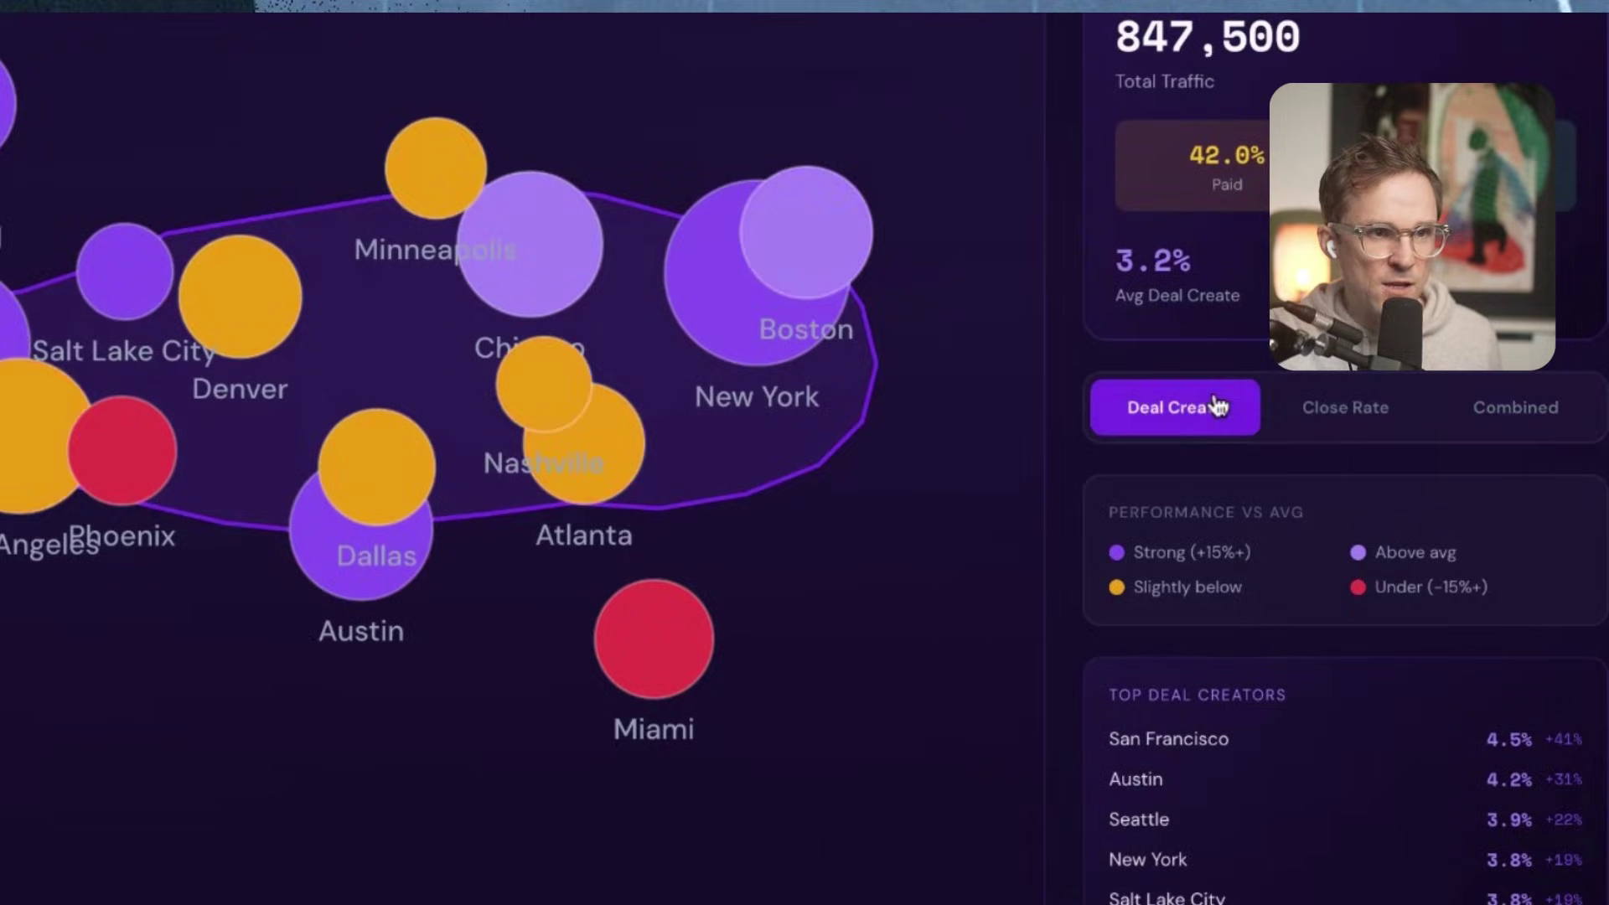
{"action": "scroll", "coordinate": [1232, 477], "scroll_direction": "down", "scroll_amount": 5}
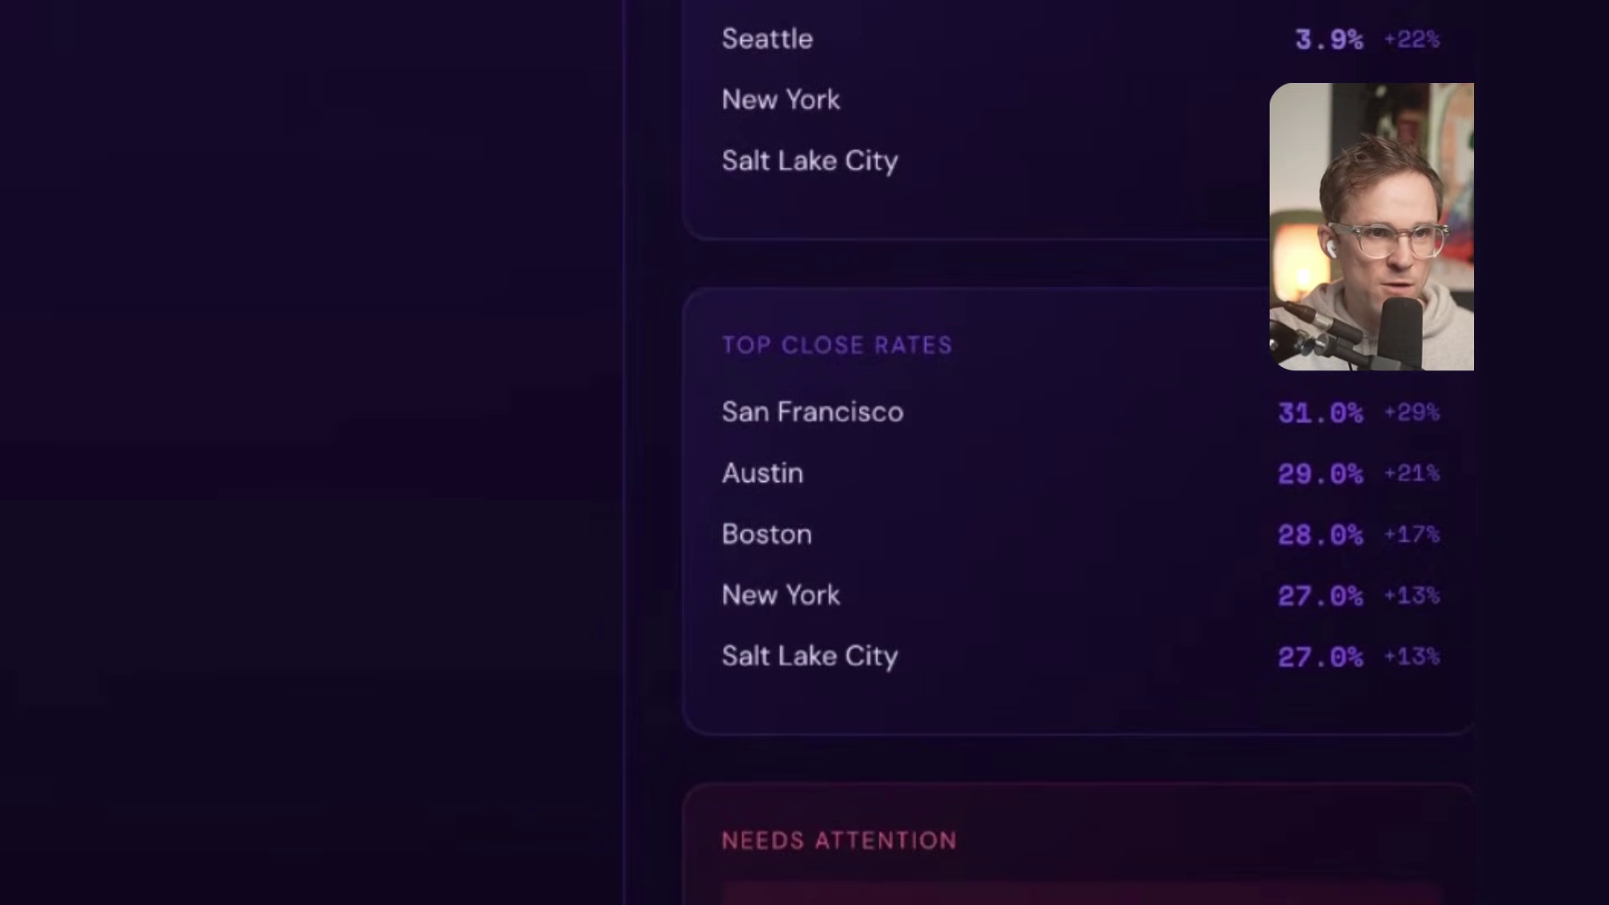
{"action": "left_click_drag", "start_coordinate": [722, 25], "coordinate": [898, 163]}
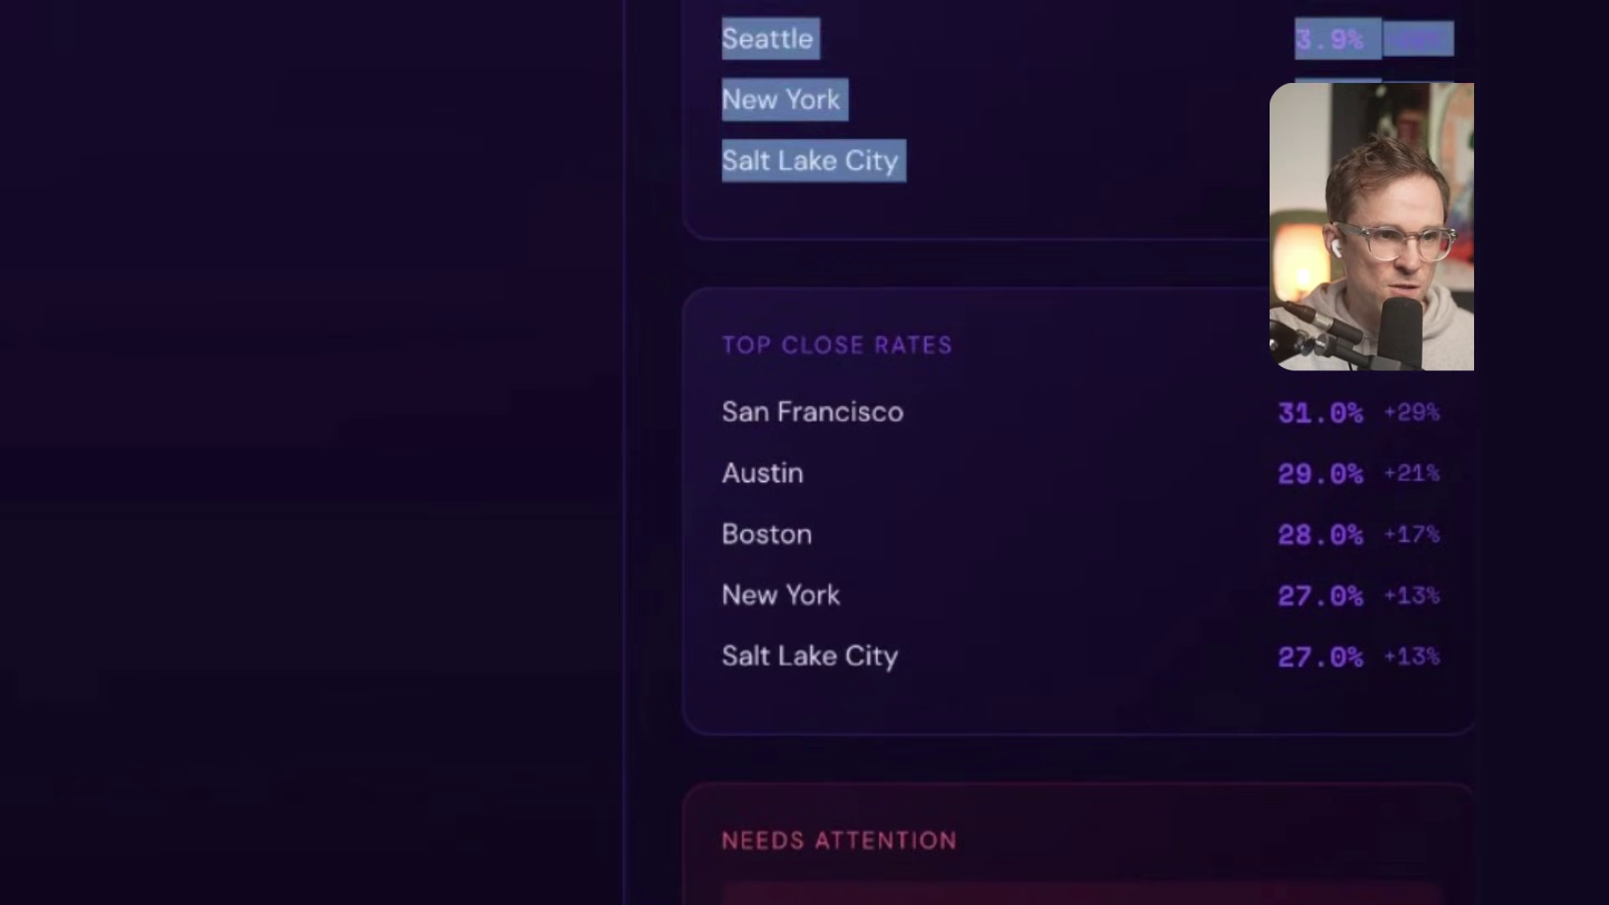
{"action": "left_click", "coordinate": [1017, 97]}
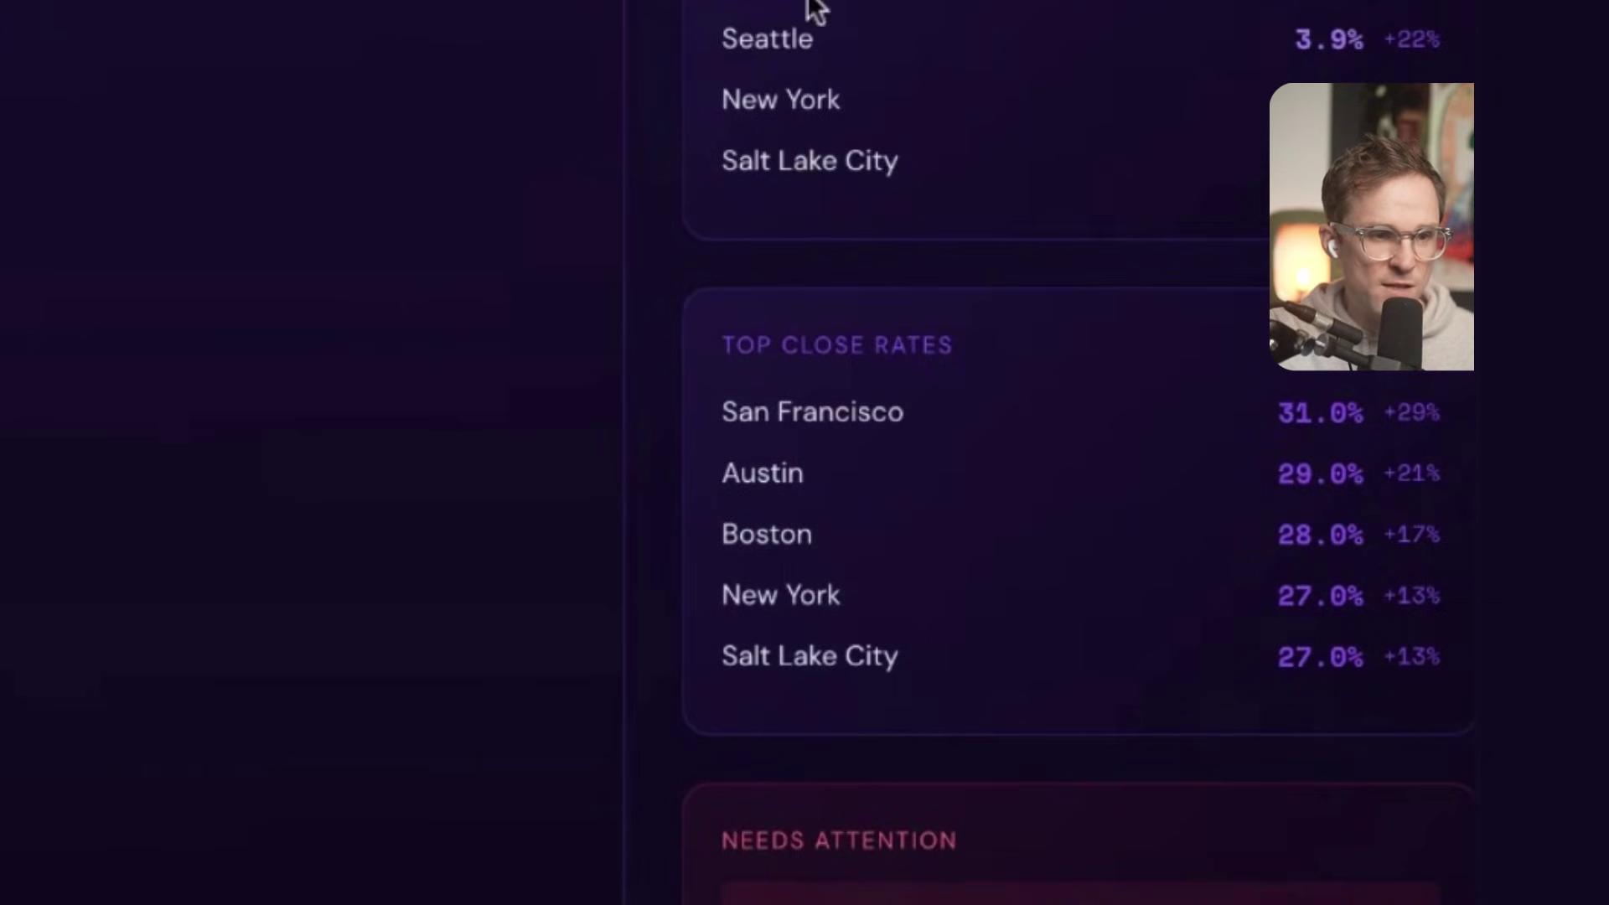
{"action": "scroll", "coordinate": [841, 323], "scroll_direction": "down", "scroll_amount": 4}
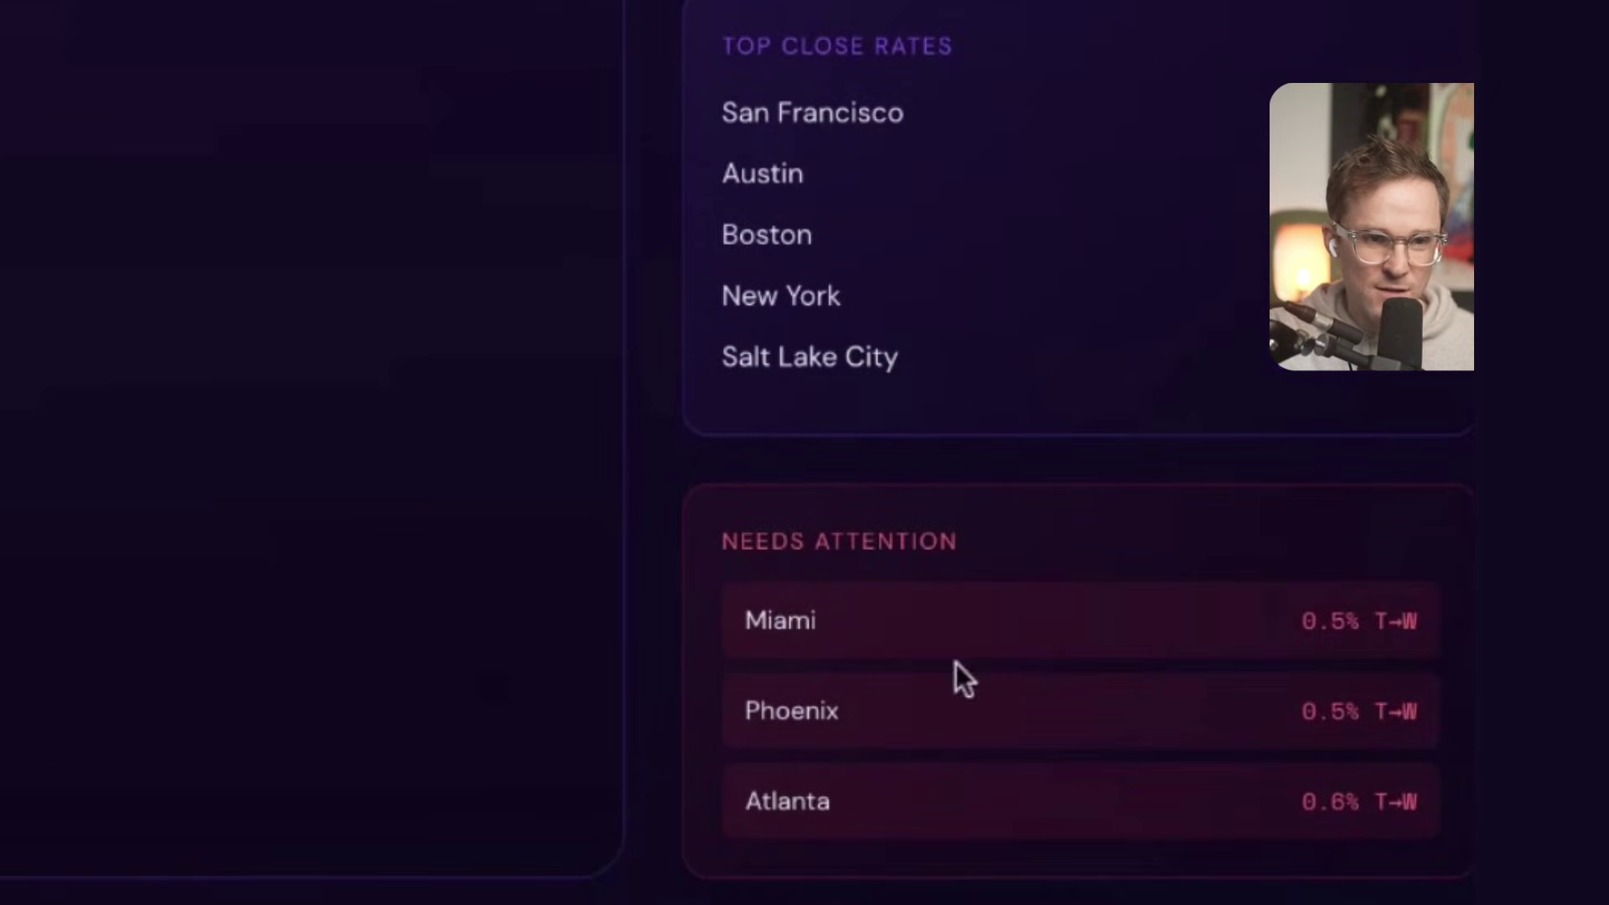
{"action": "left_click_drag", "start_coordinate": [739, 515], "coordinate": [1329, 828]}
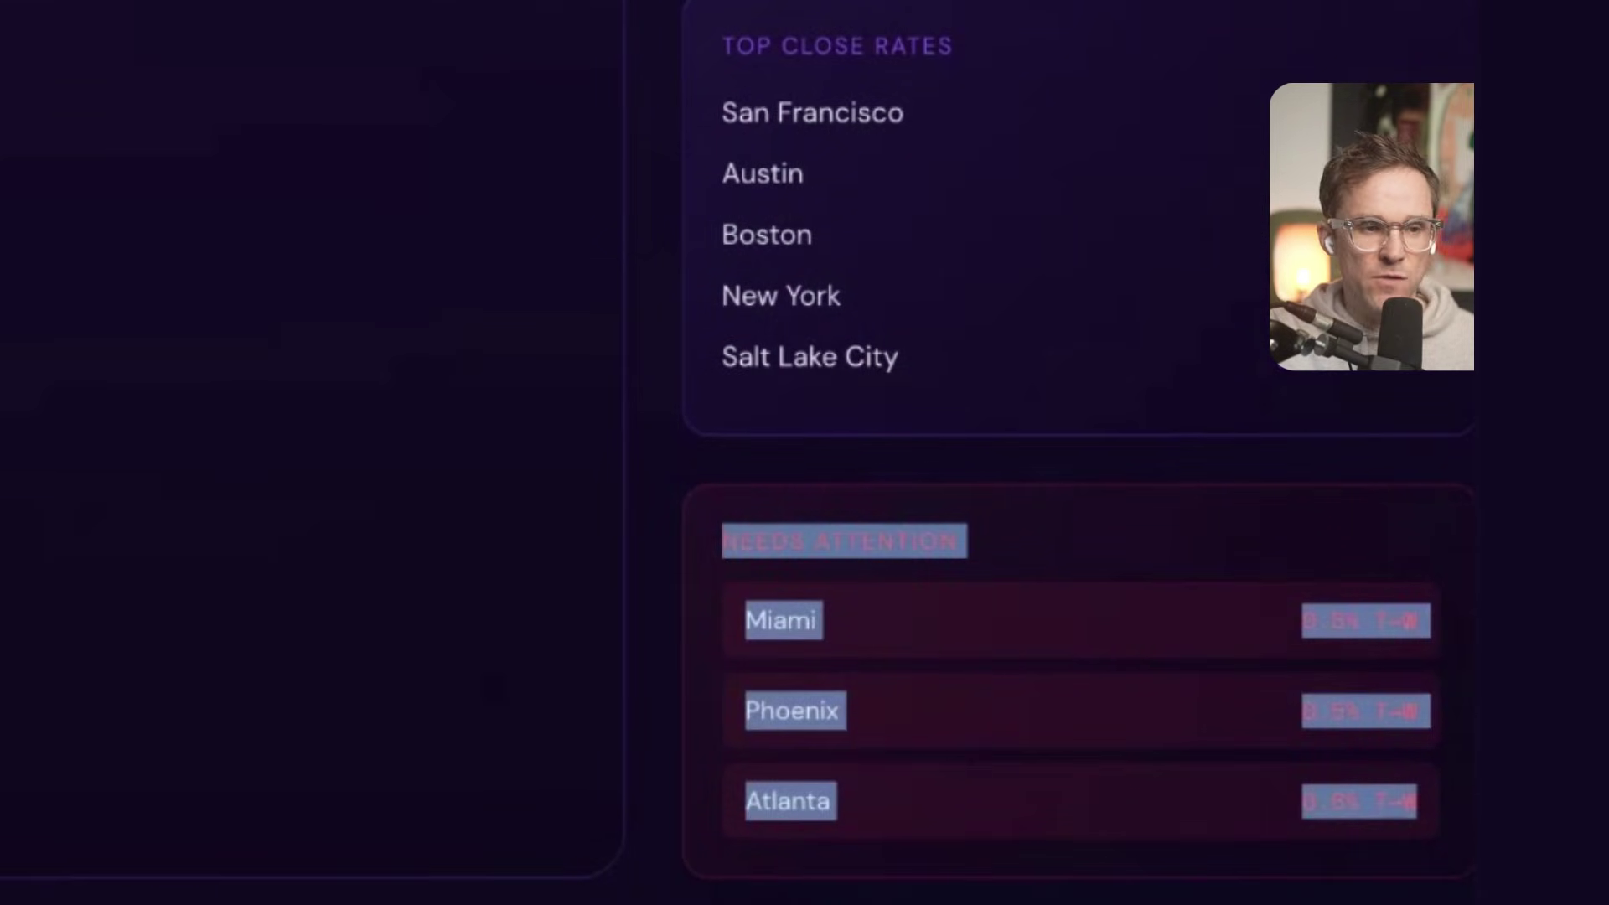
{"action": "left_click", "coordinate": [1456, 828]}
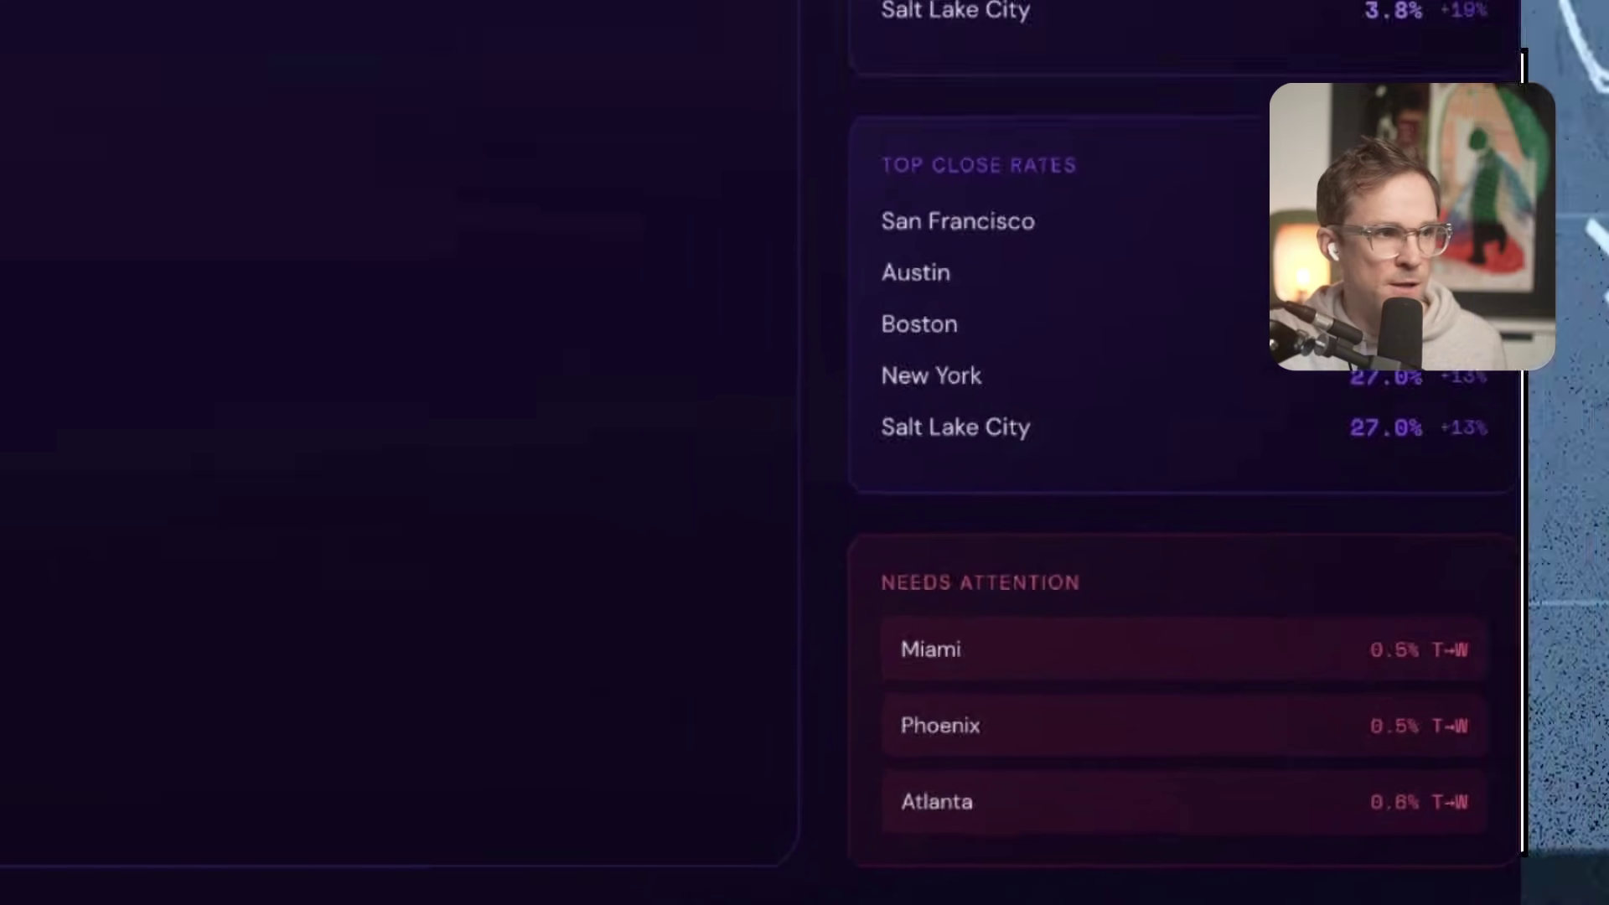
{"action": "scroll", "coordinate": [597, 444], "scroll_direction": "up", "scroll_amount": 10}
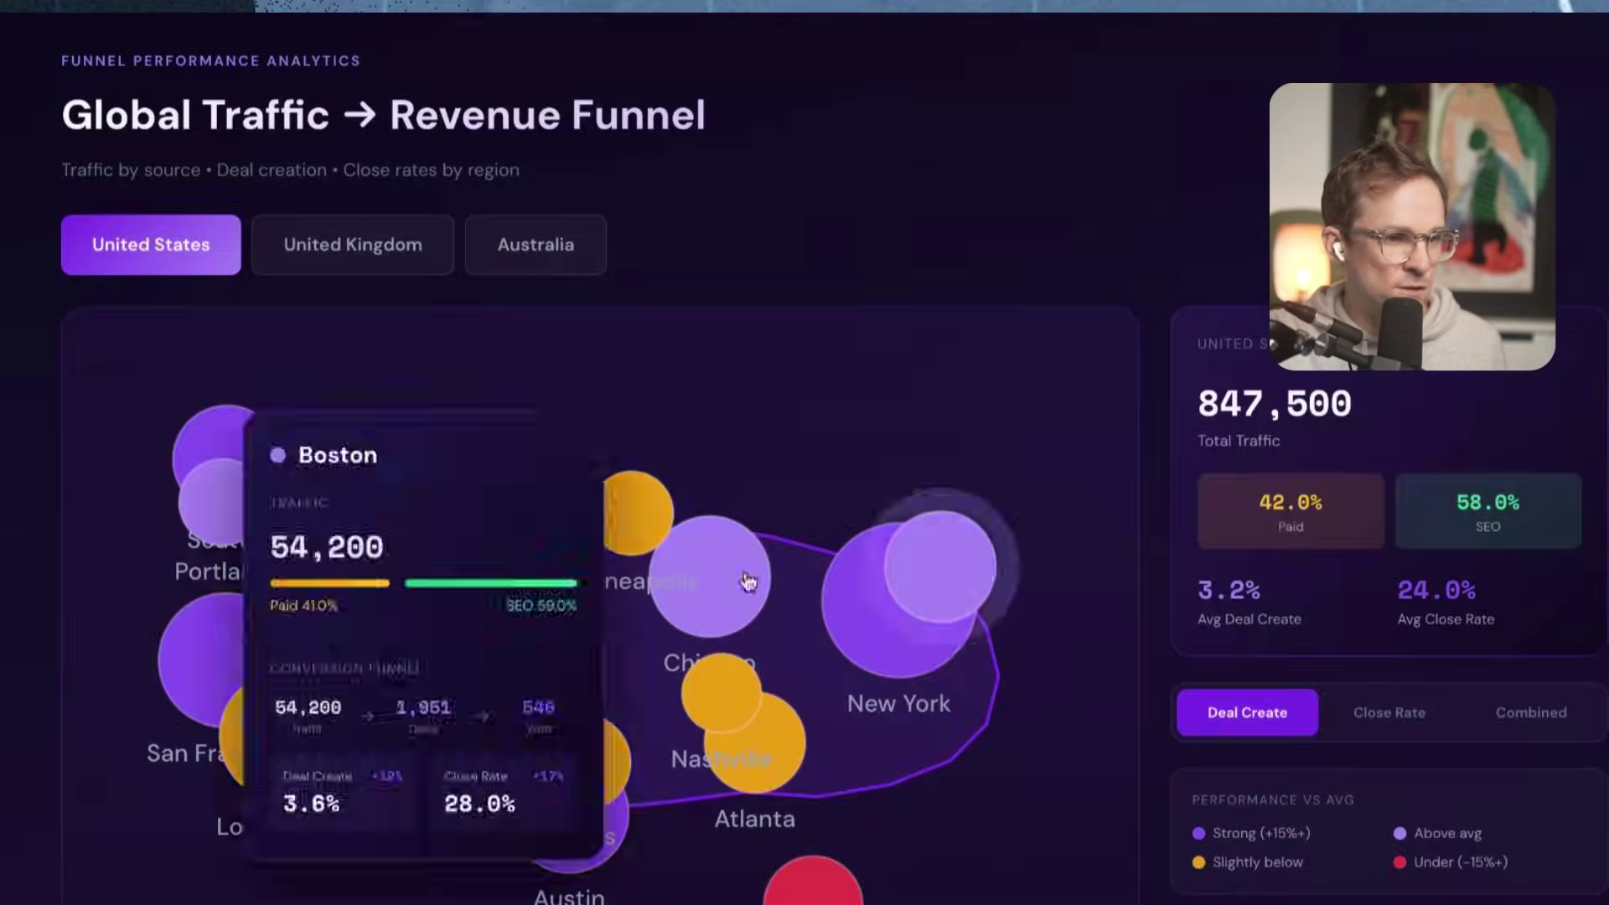
{"action": "mouse_move", "coordinate": [654, 537]}
{"action": "scroll", "coordinate": [653, 536], "scroll_direction": "down", "scroll_amount": 3}
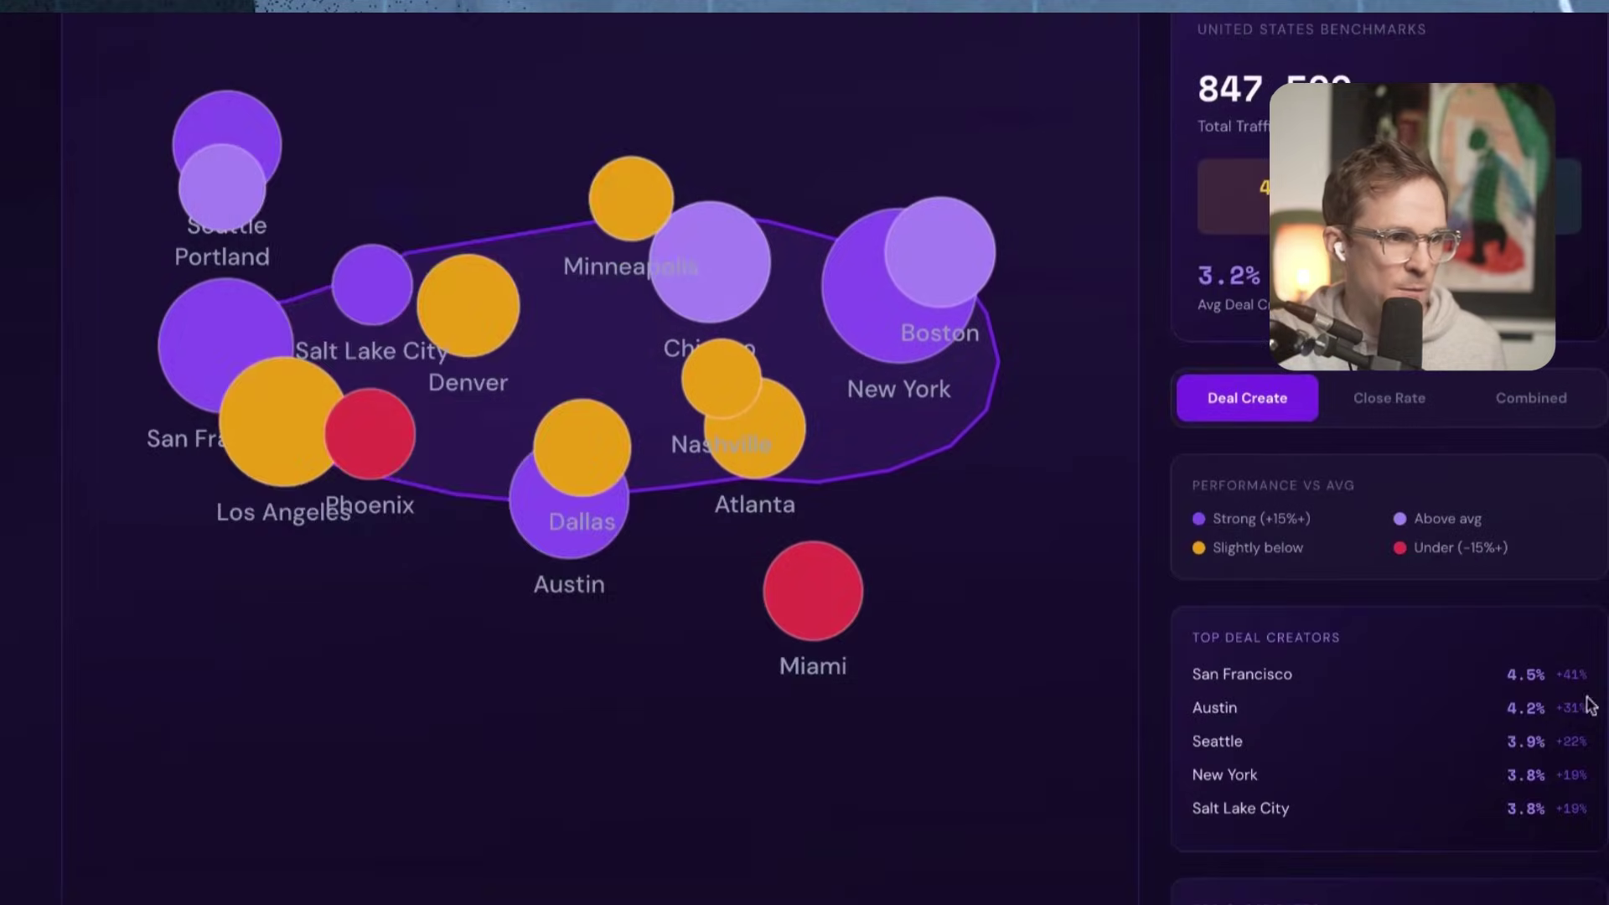
{"action": "scroll", "coordinate": [1447, 711], "scroll_direction": "down", "scroll_amount": 5}
{"action": "scroll", "coordinate": [1221, 746], "scroll_direction": "up", "scroll_amount": 5}
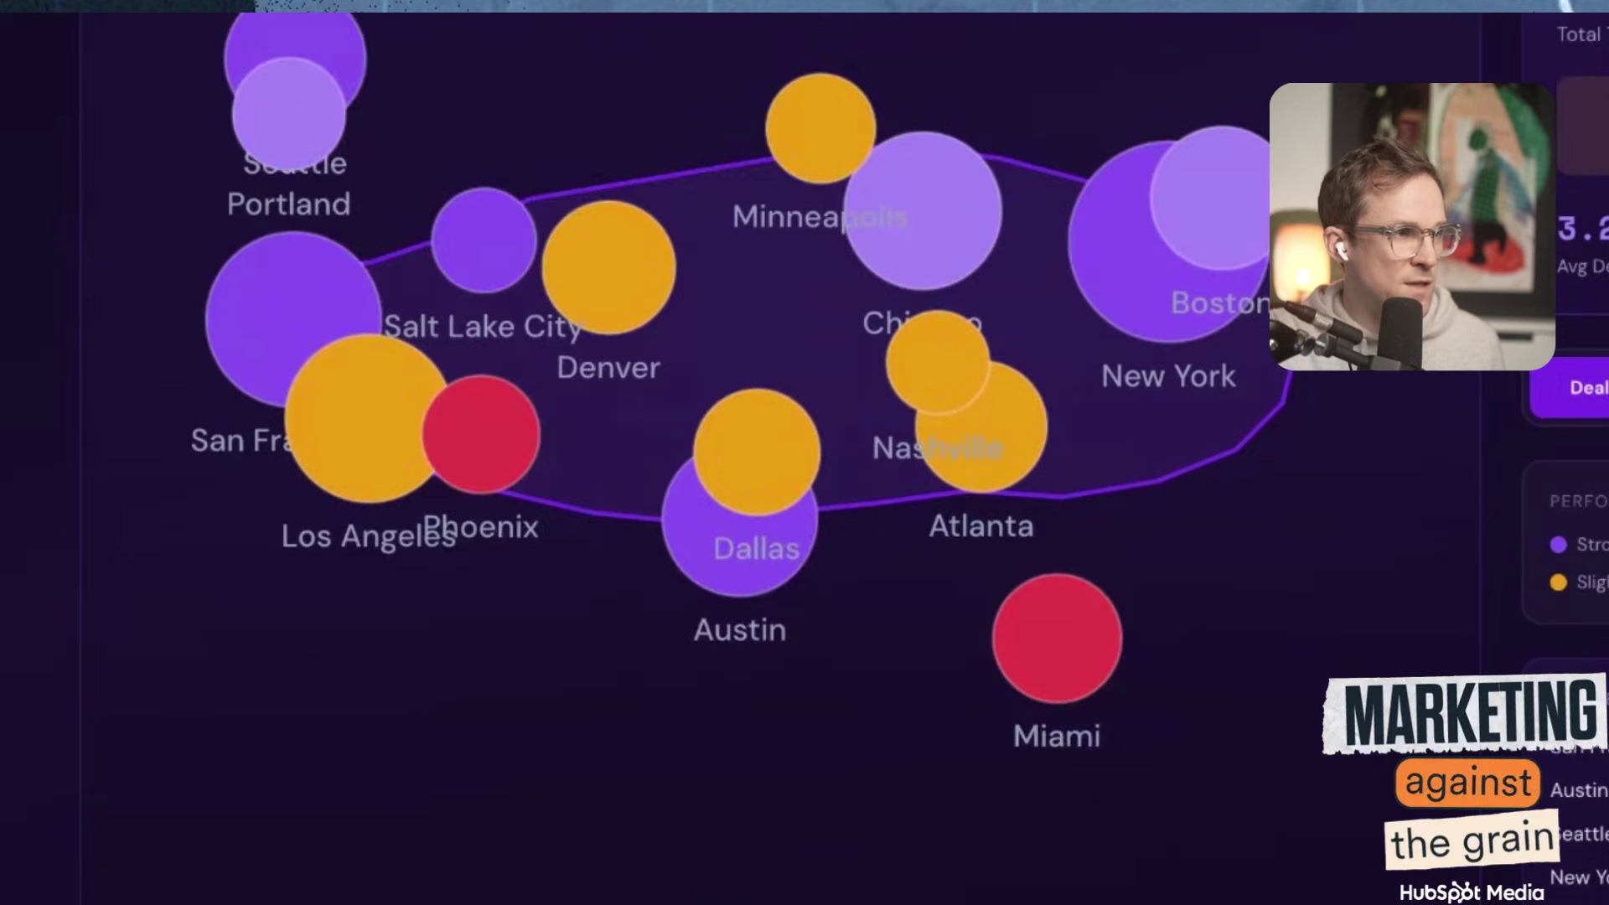
{"action": "mouse_move", "coordinate": [1072, 645]}
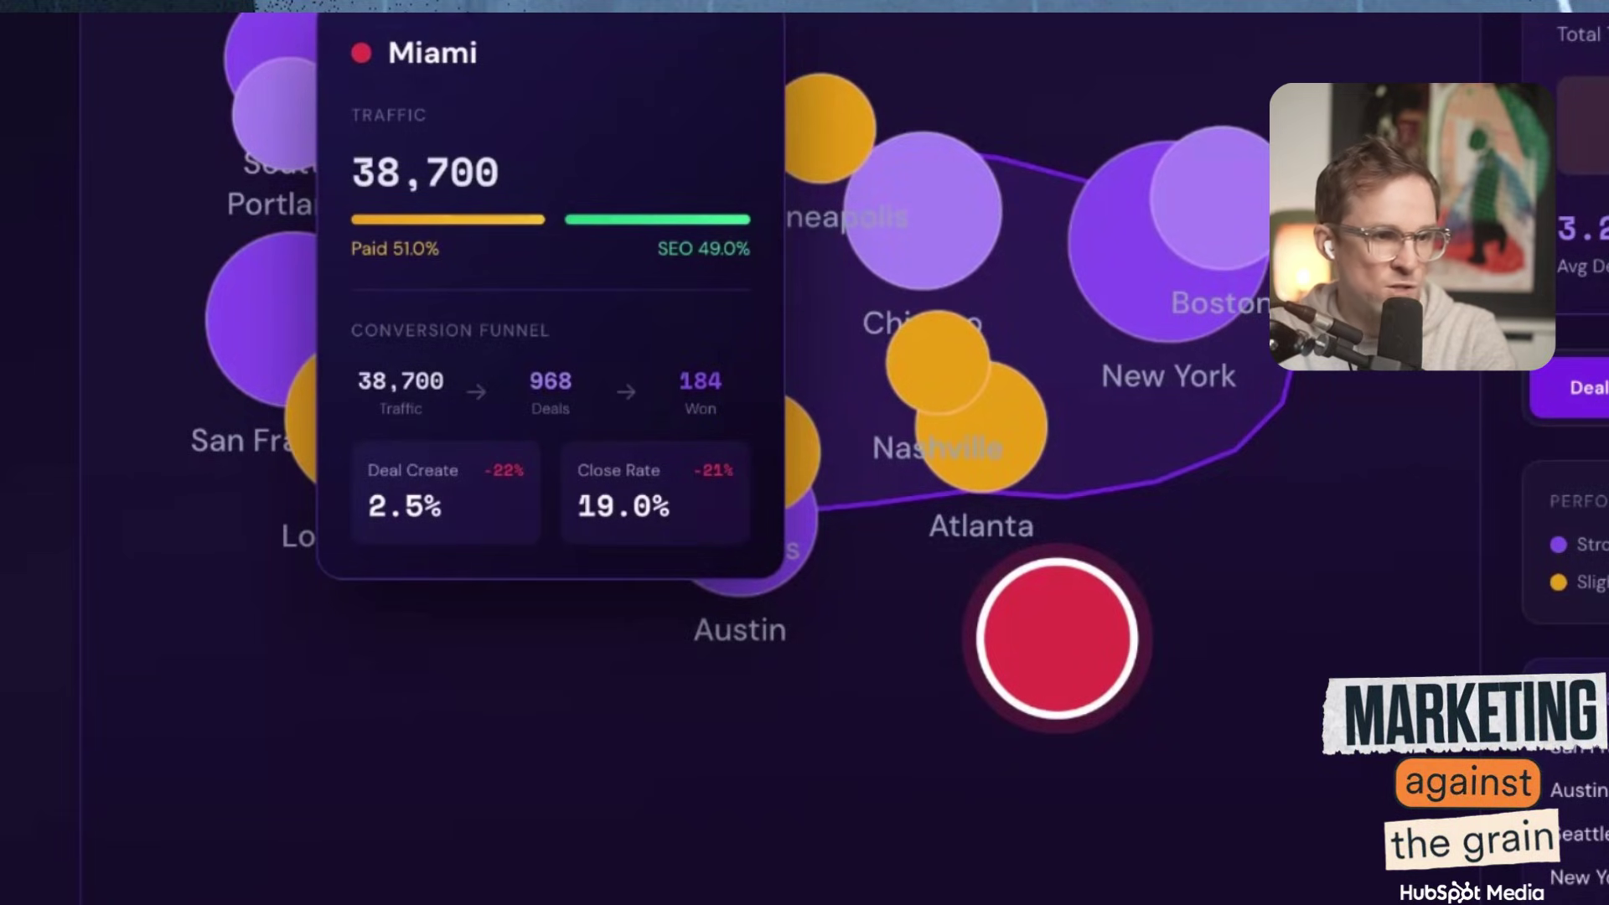
{"action": "scroll", "coordinate": [754, 452], "scroll_direction": "down", "scroll_amount": 5}
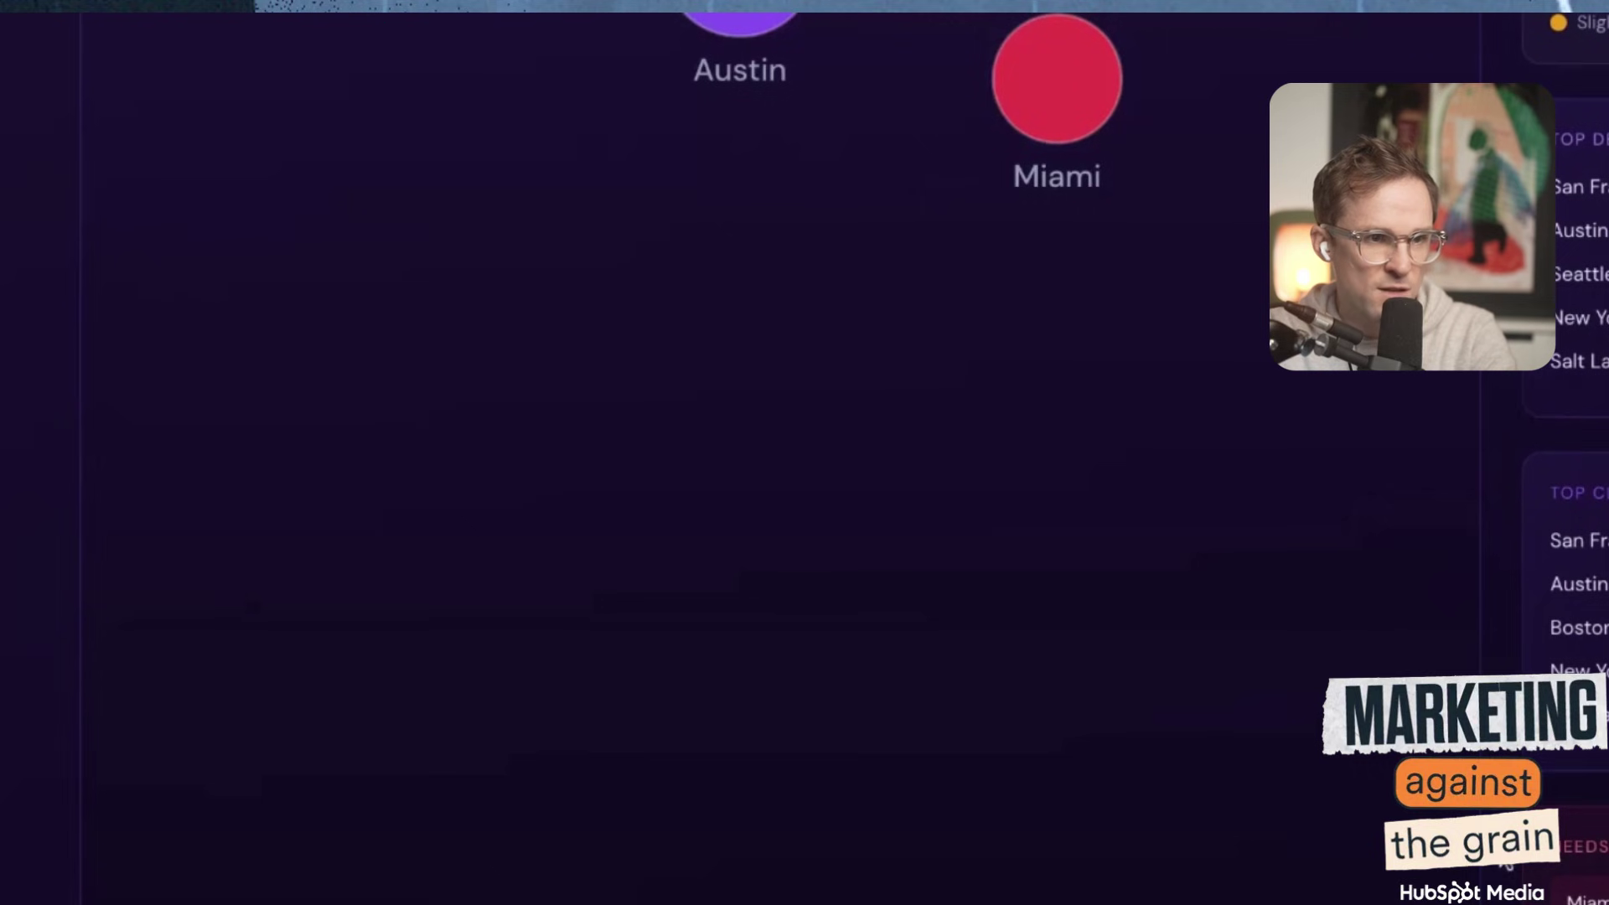